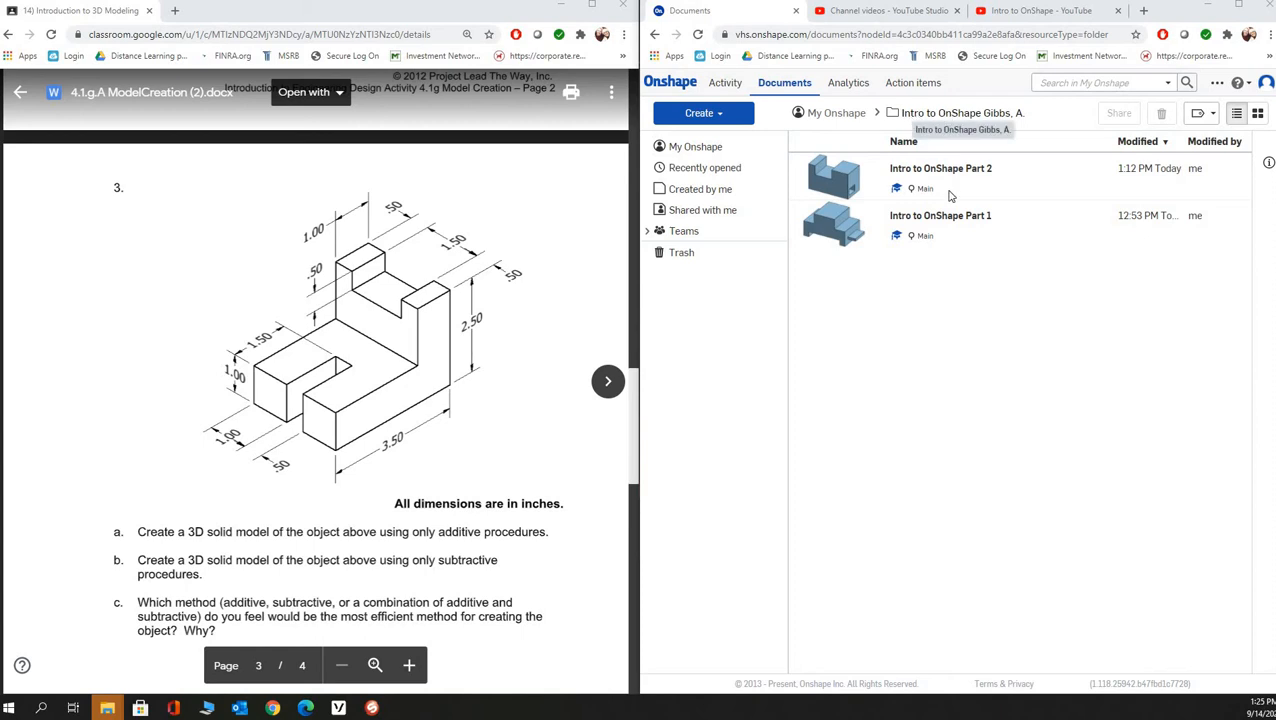
# - Create a new document named "Intro to OnShape Part 3"
pyautogui.click(869, 188)
pyautogui.click(865, 348)
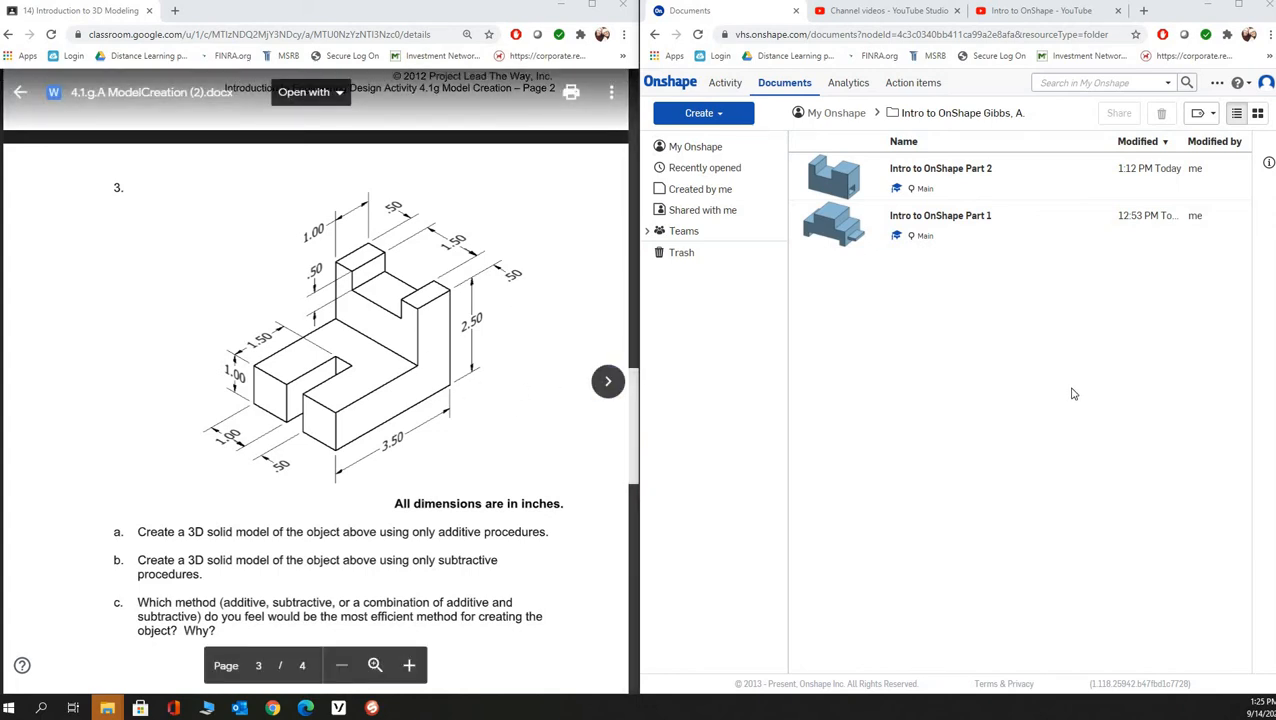
pyautogui.click(701, 116)
pyautogui.click(708, 140)
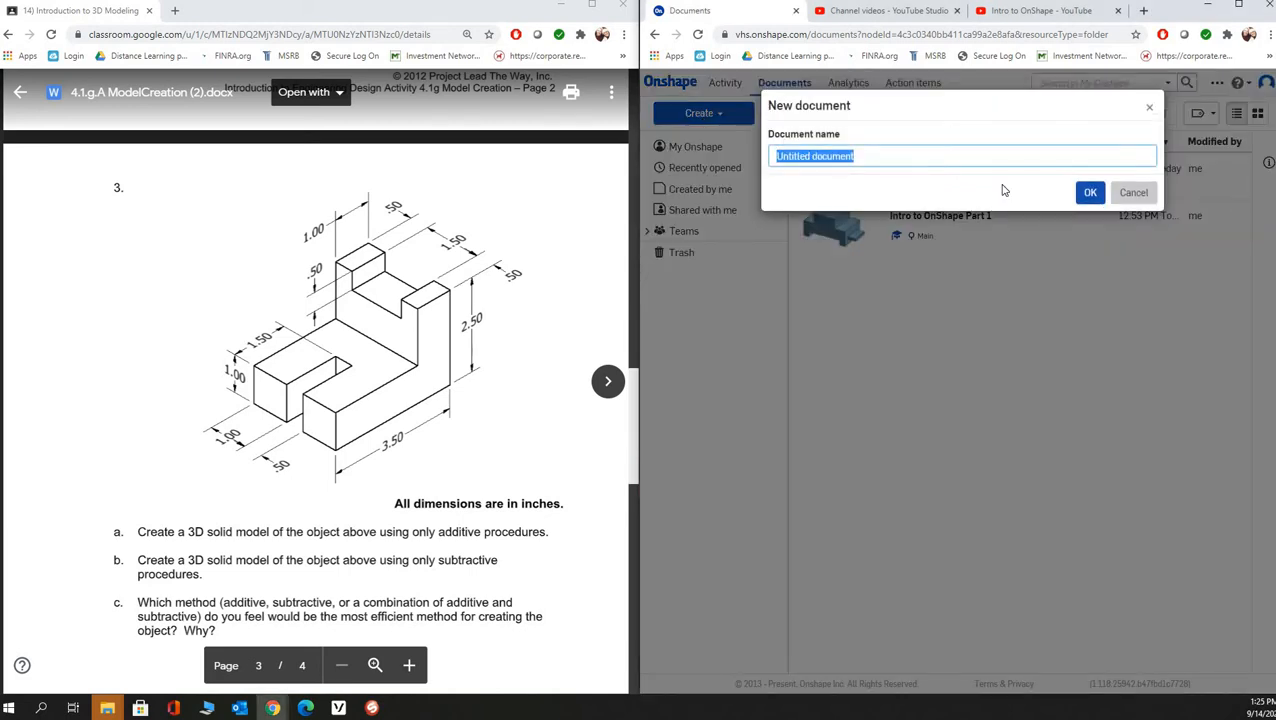
pyautogui.write('Intro to On')
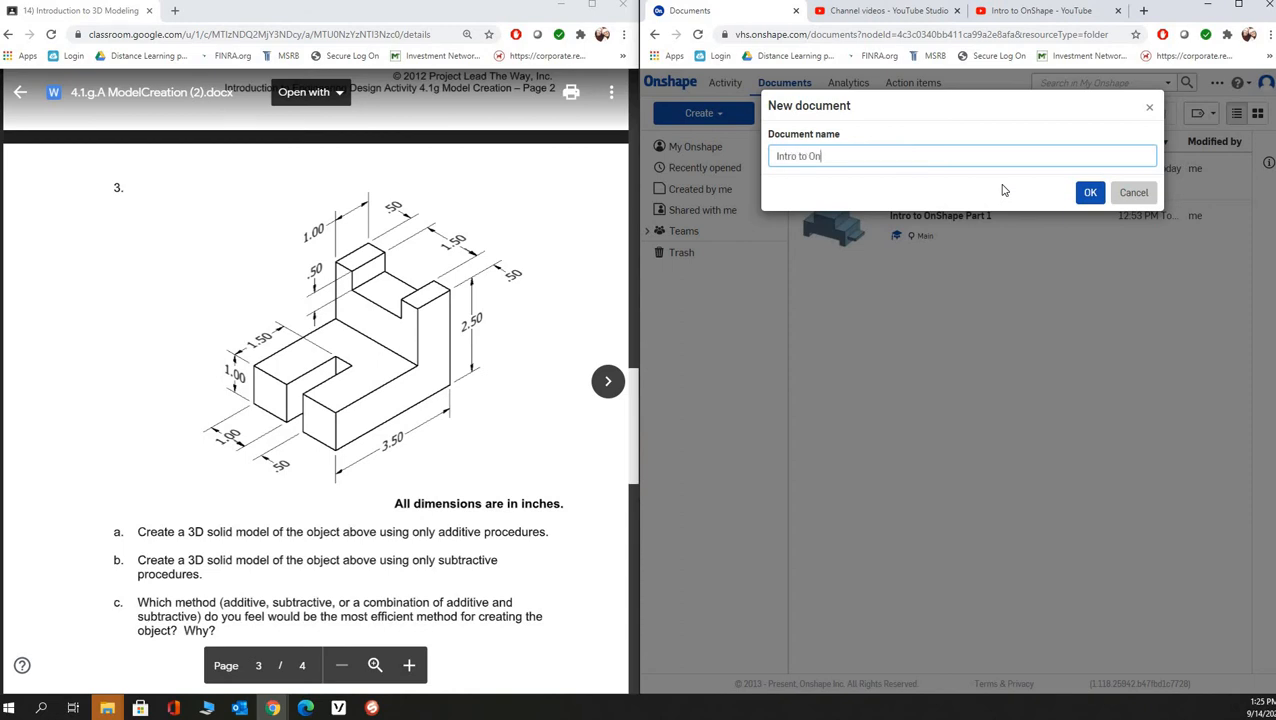
pyautogui.write('Shape Part 3')
pyautogui.click(1088, 195)
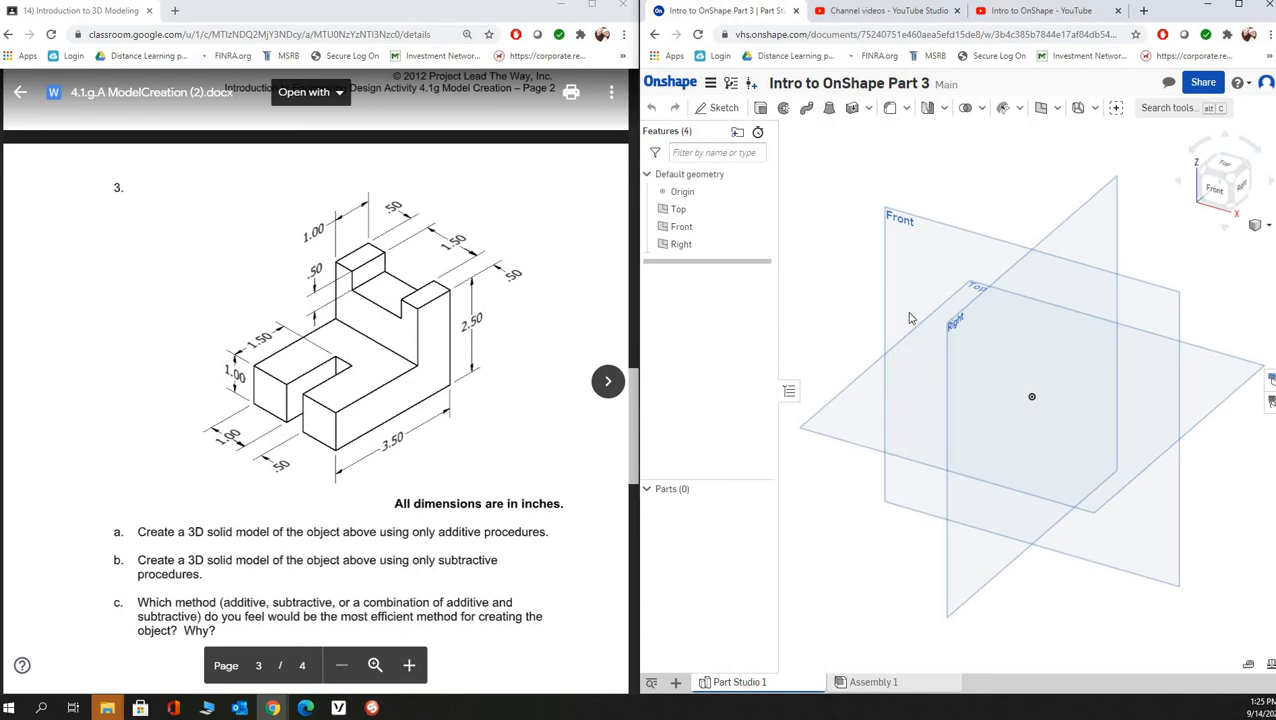
# - Open the workspace units and confirm Inch as the default length unit
pyautogui.click(711, 88)
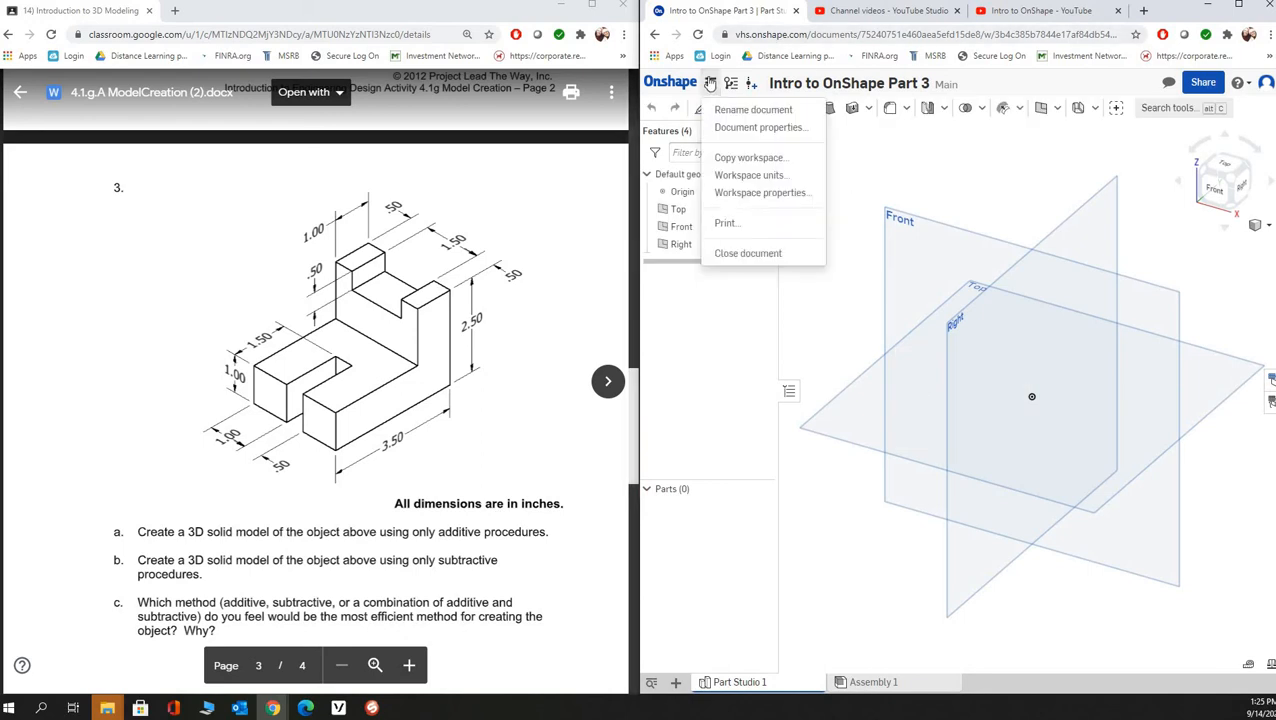
pyautogui.click(760, 175)
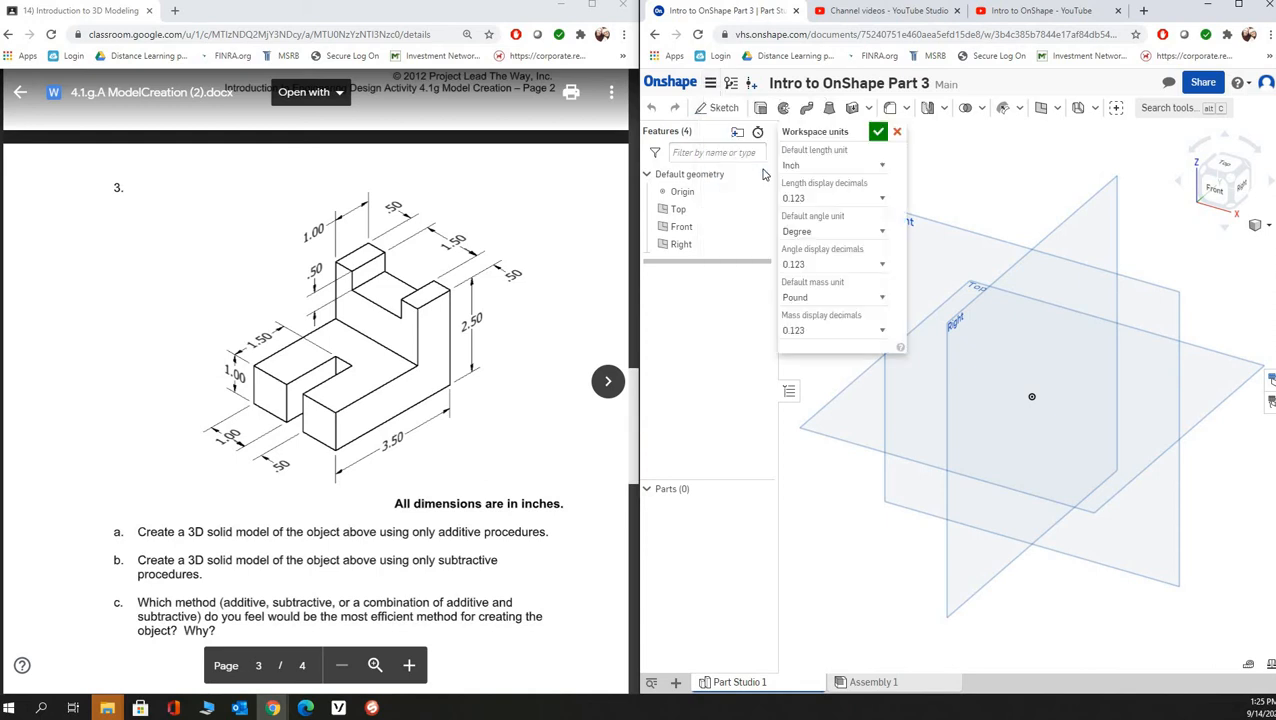
pyautogui.click(840, 167)
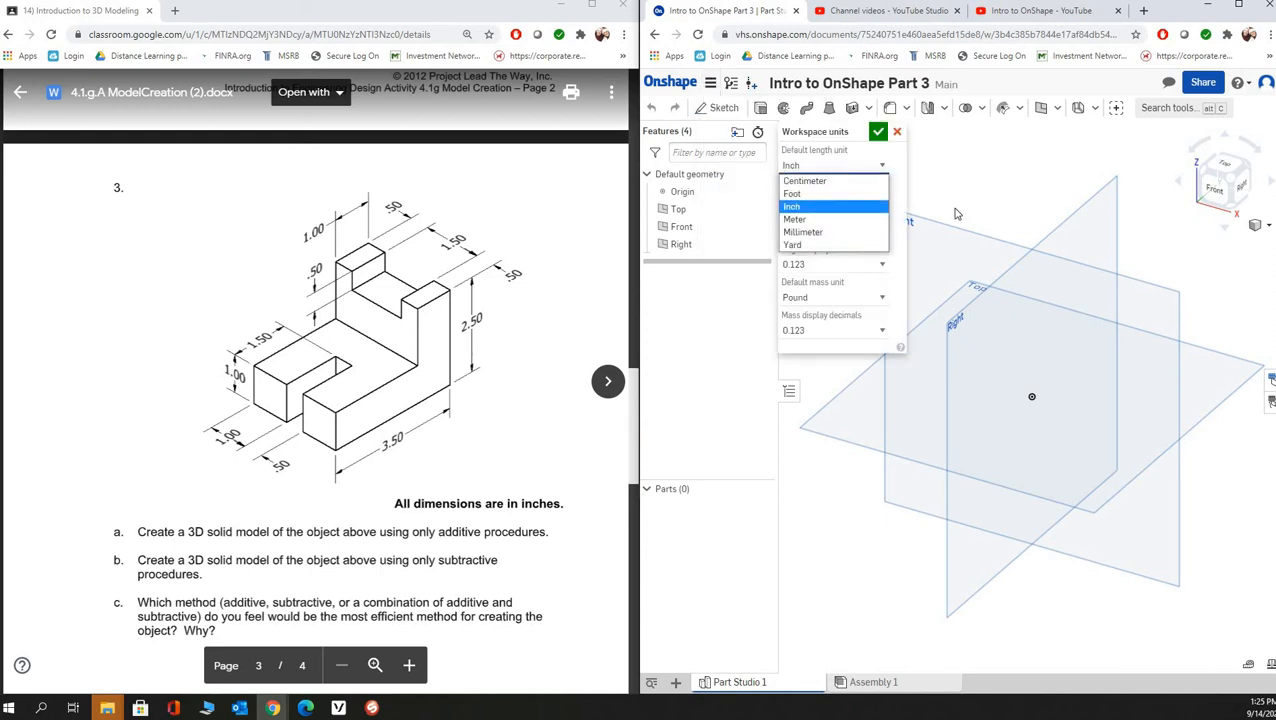
pyautogui.click(860, 128)
pyautogui.click(877, 131)
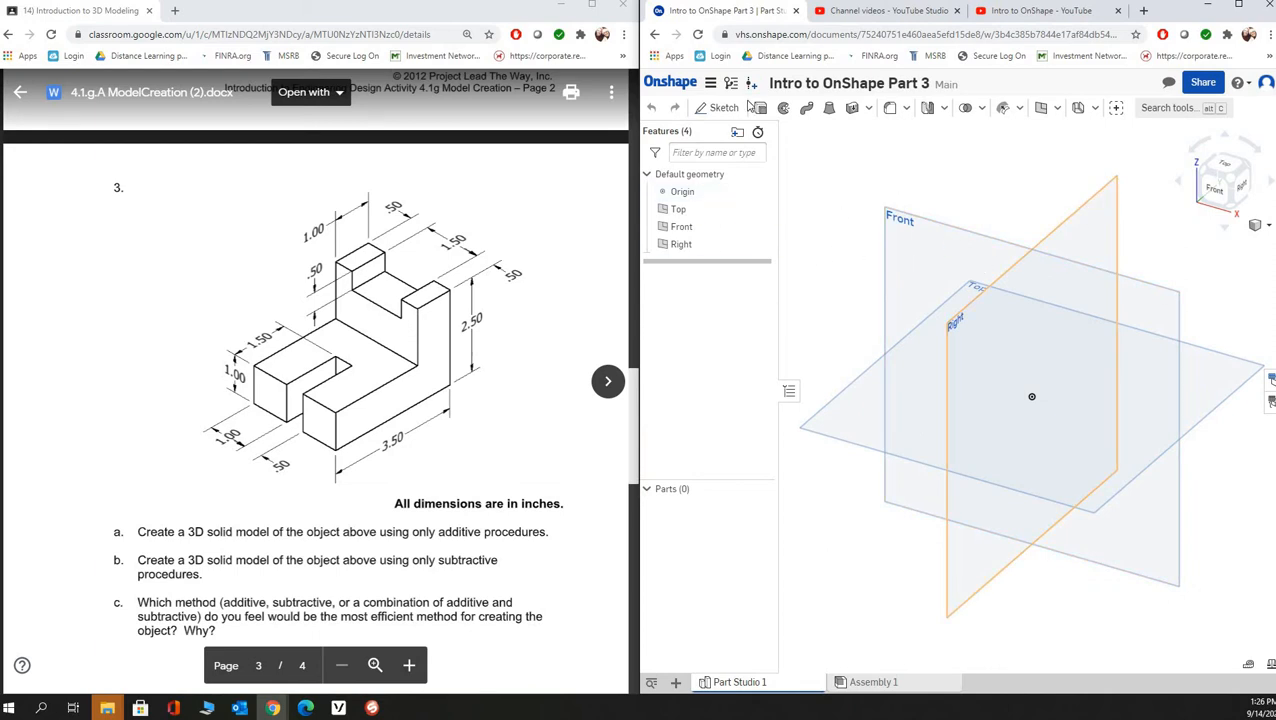
# - Sketch a rectangle about 3.11 by 1.54 in on the Right plane, plus one about 2.37 by 0.97 in inside its upper-left corner
pyautogui.click(724, 108)
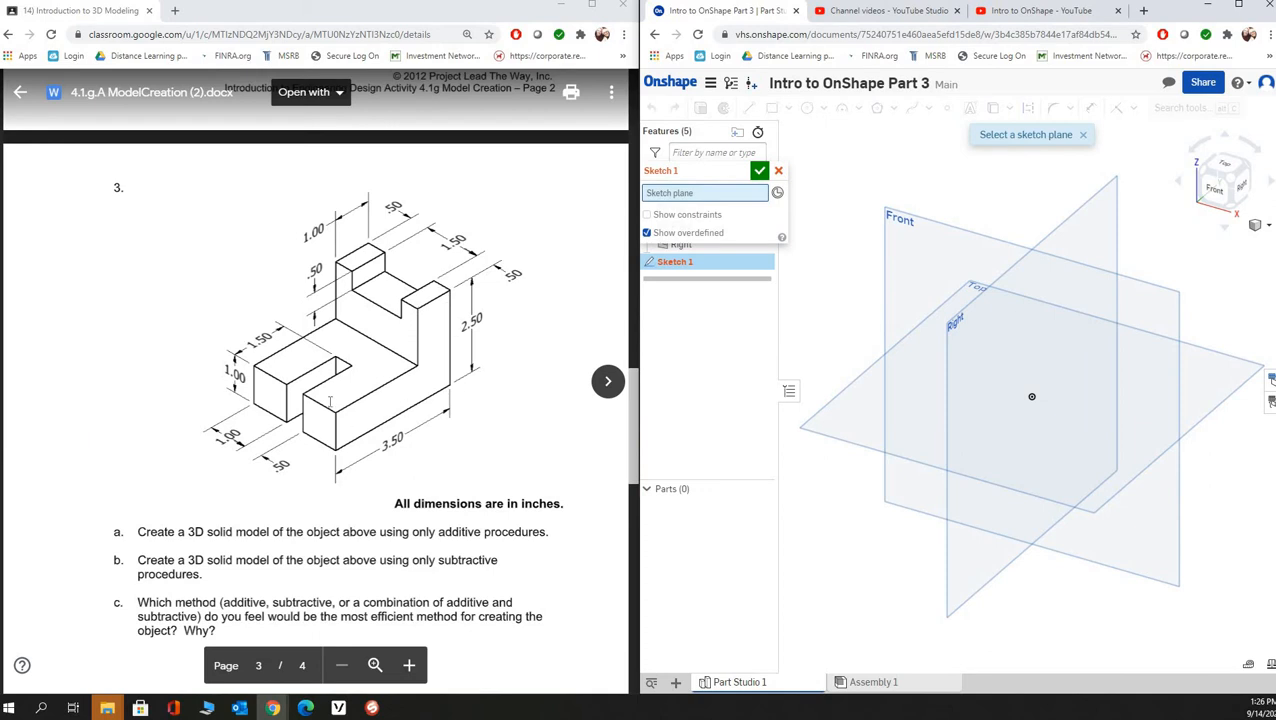
pyautogui.click(1089, 207)
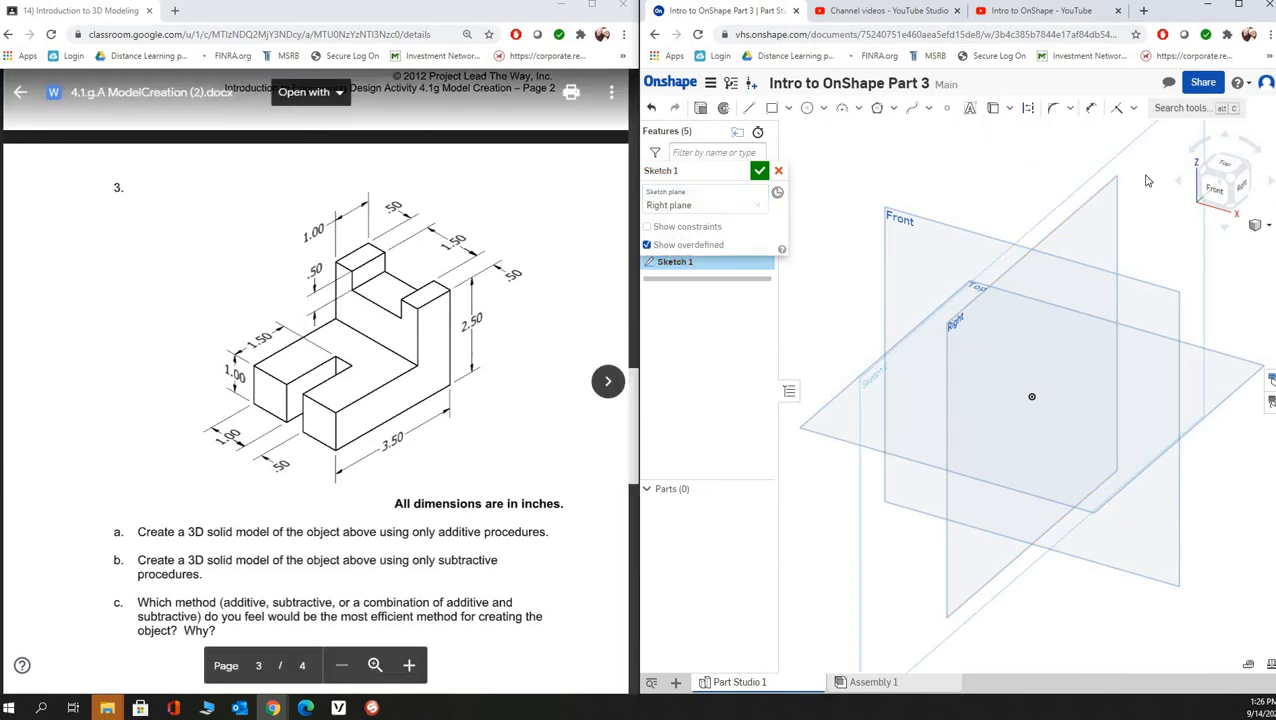
pyautogui.click(1227, 197)
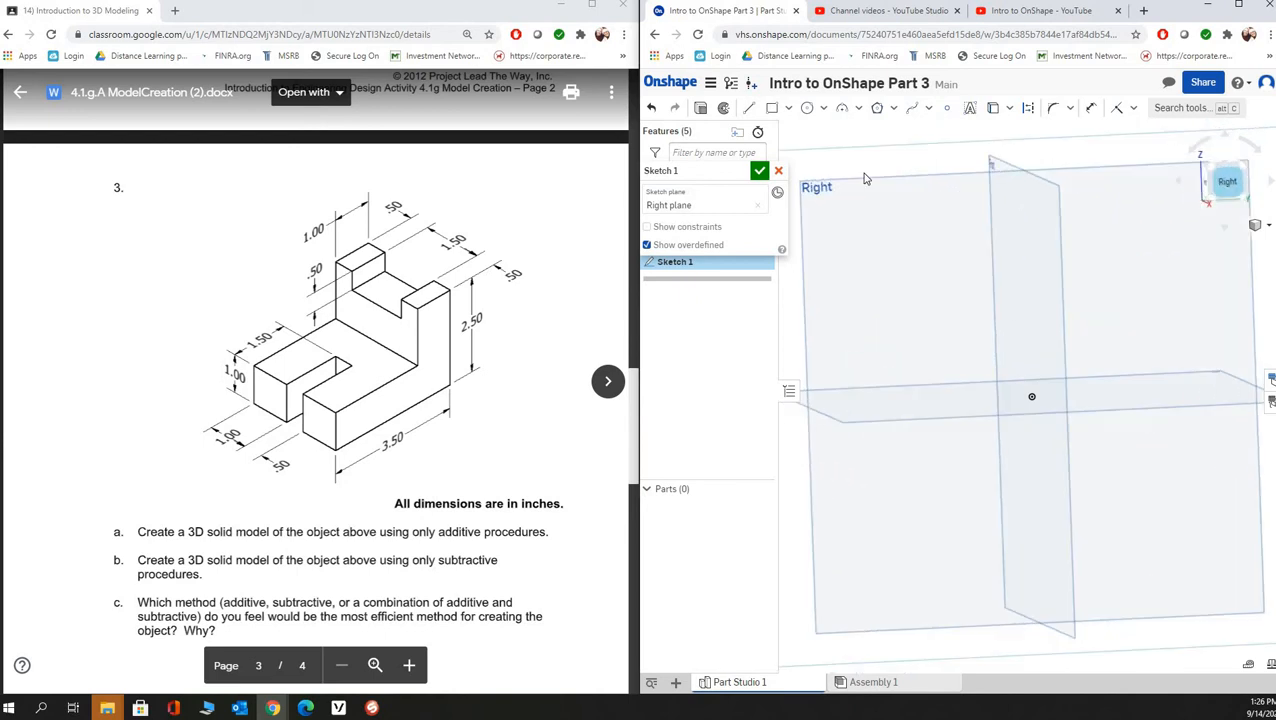
pyautogui.click(771, 108)
pyautogui.click(1118, 229)
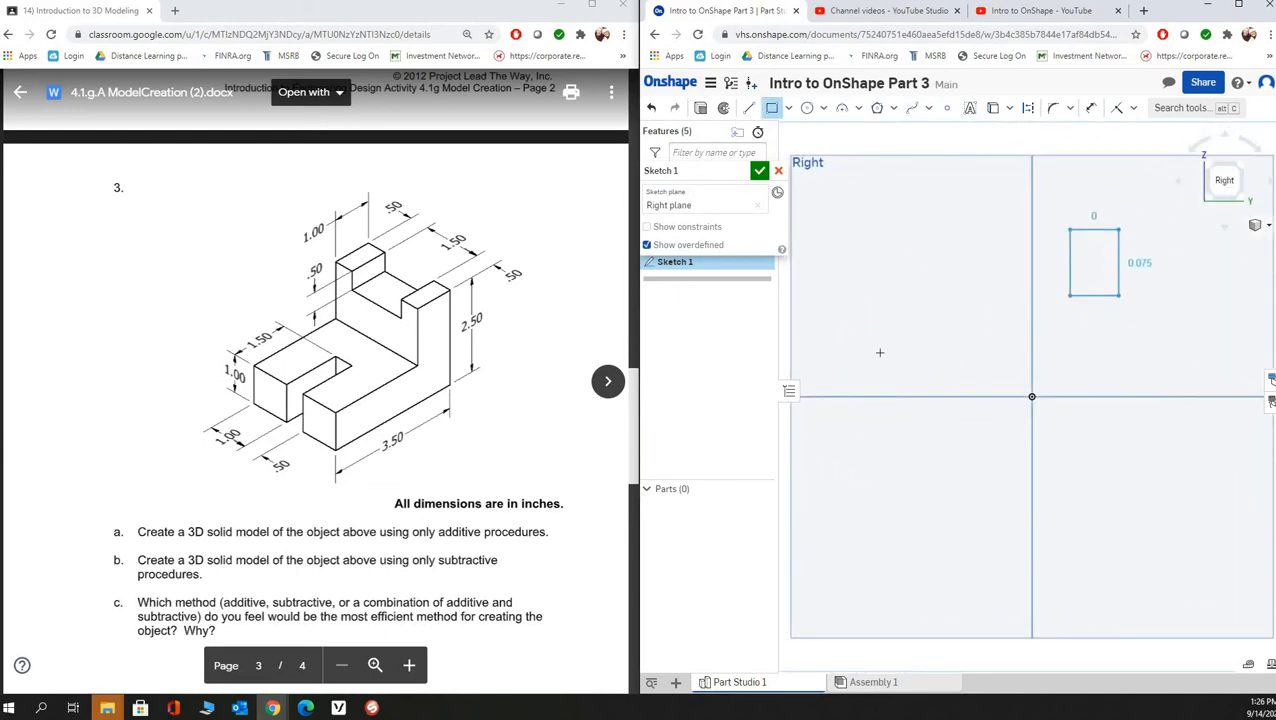
pyautogui.click(868, 353)
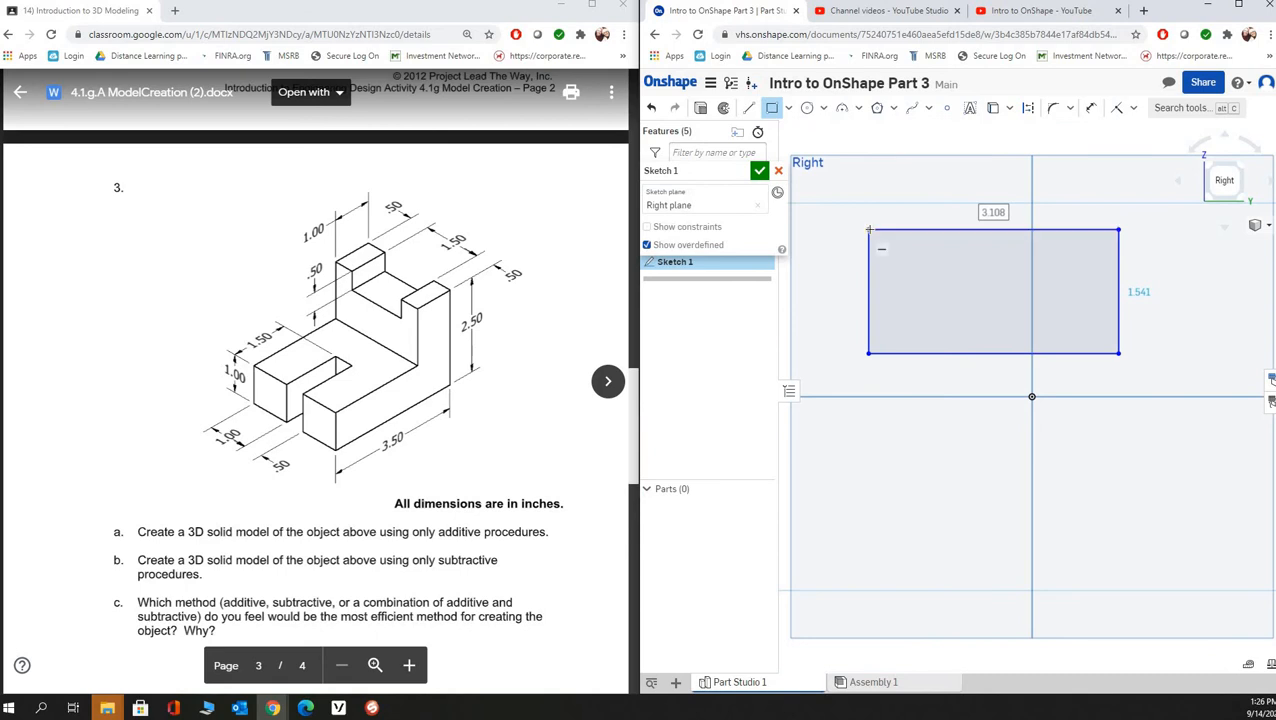
pyautogui.click(867, 229)
pyautogui.click(1059, 307)
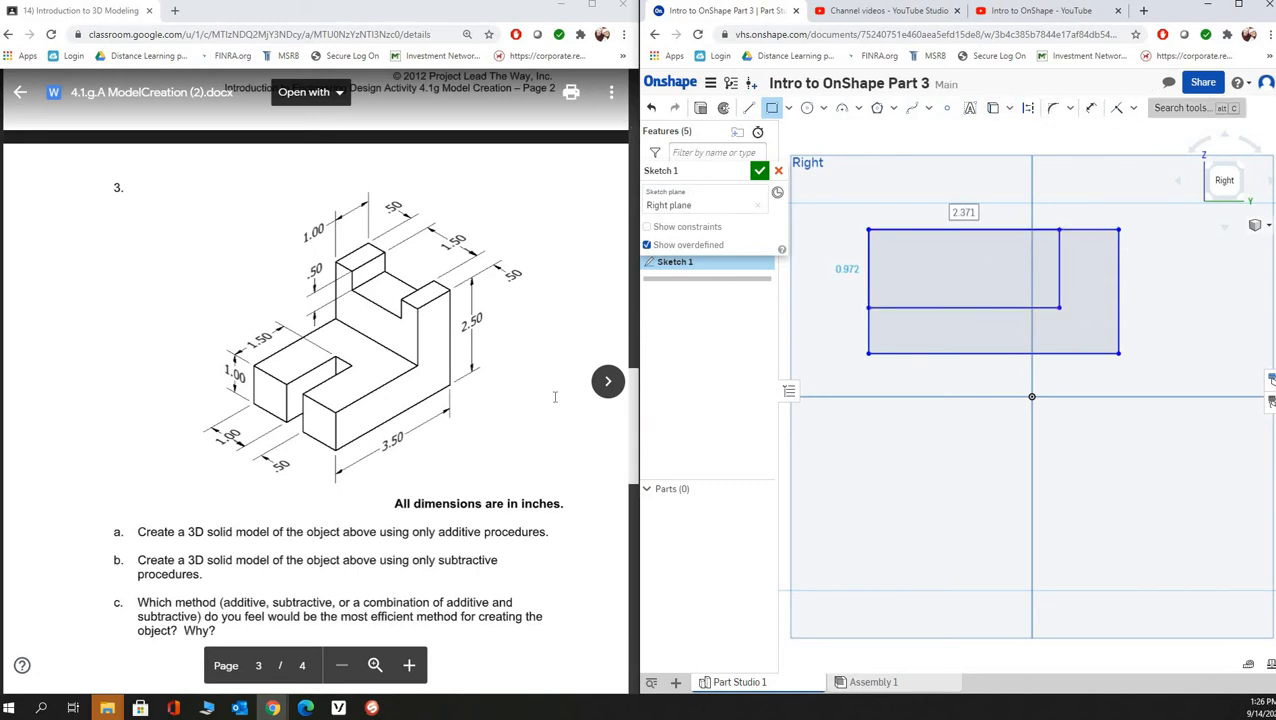
# - Widen the modeling window and trim away the smaller rectangle's top and left edges to leave an L-shaped profile
pyautogui.moveTo(636, 333); pyautogui.dragTo(524, 336)
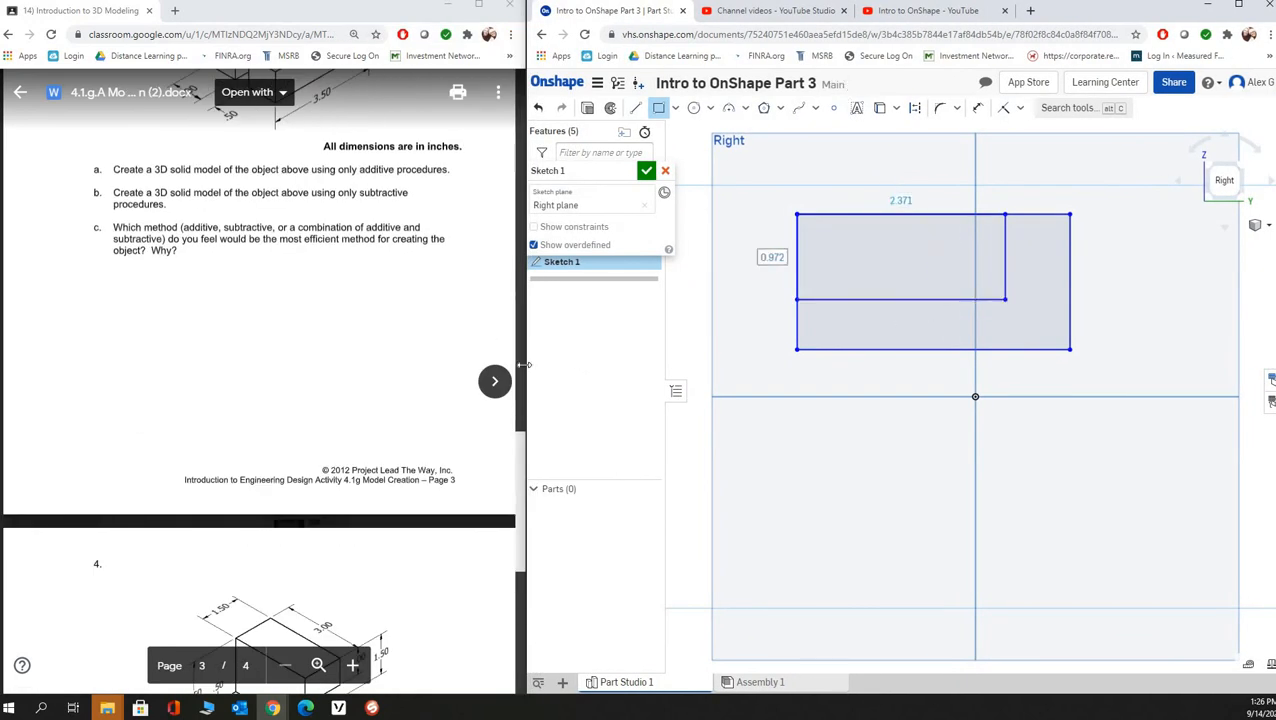
pyautogui.moveTo(526, 333); pyautogui.dragTo(480, 333)
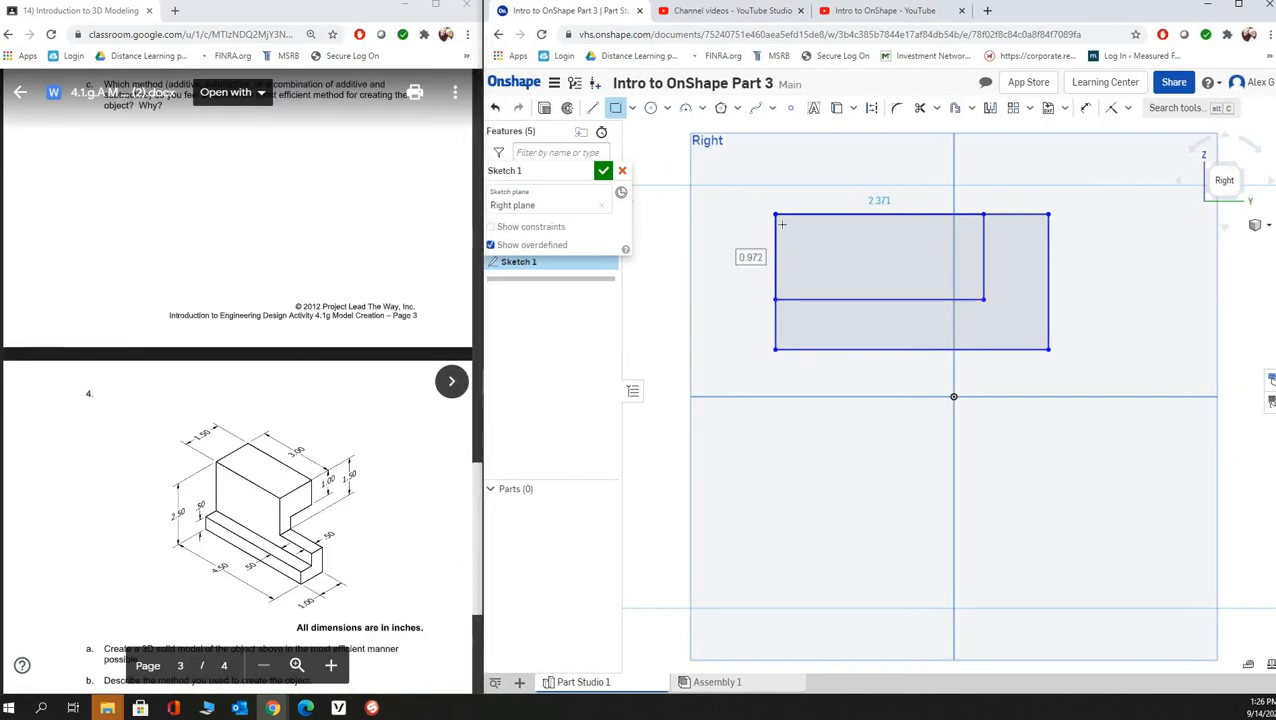
pyautogui.click(920, 107)
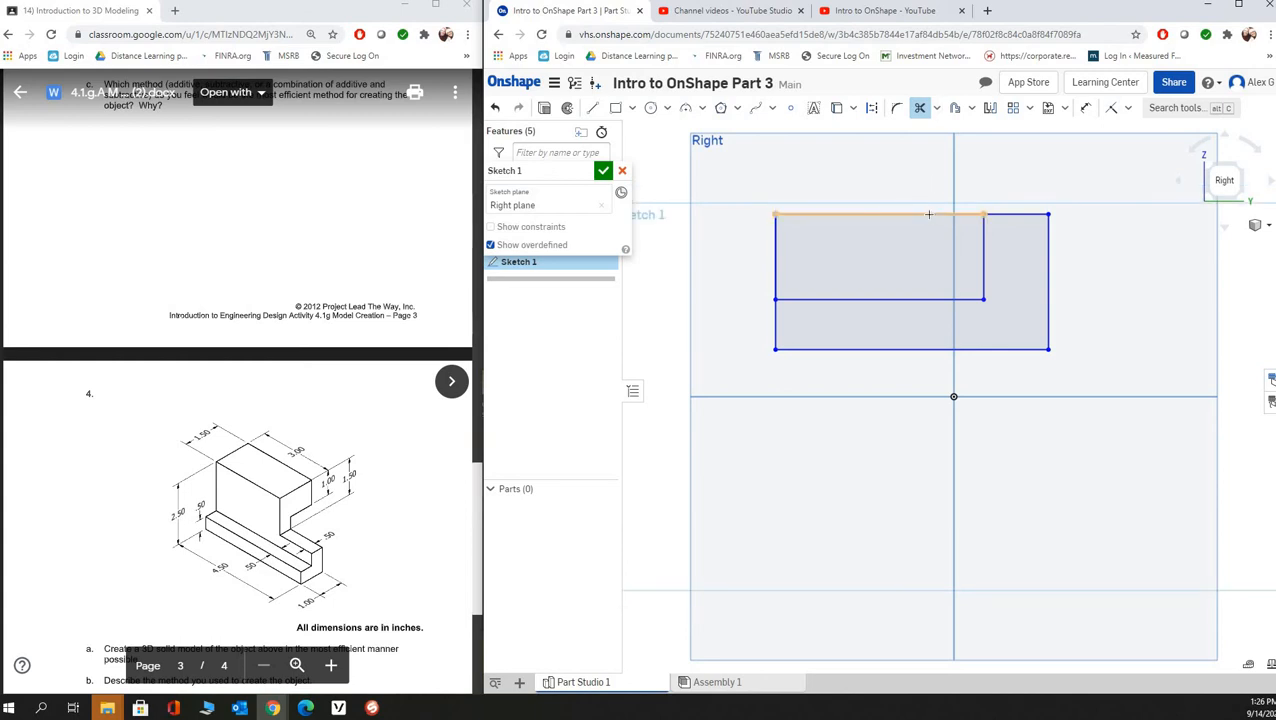
pyautogui.click(928, 214)
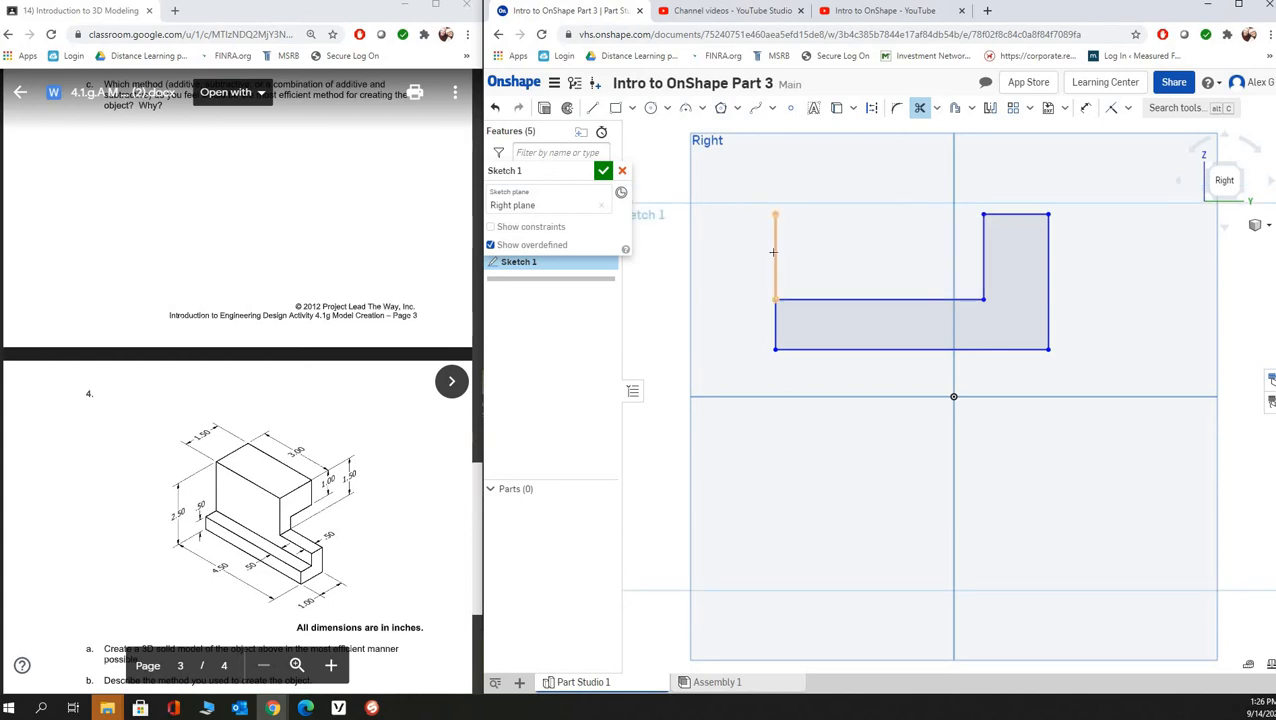
pyautogui.click(775, 260)
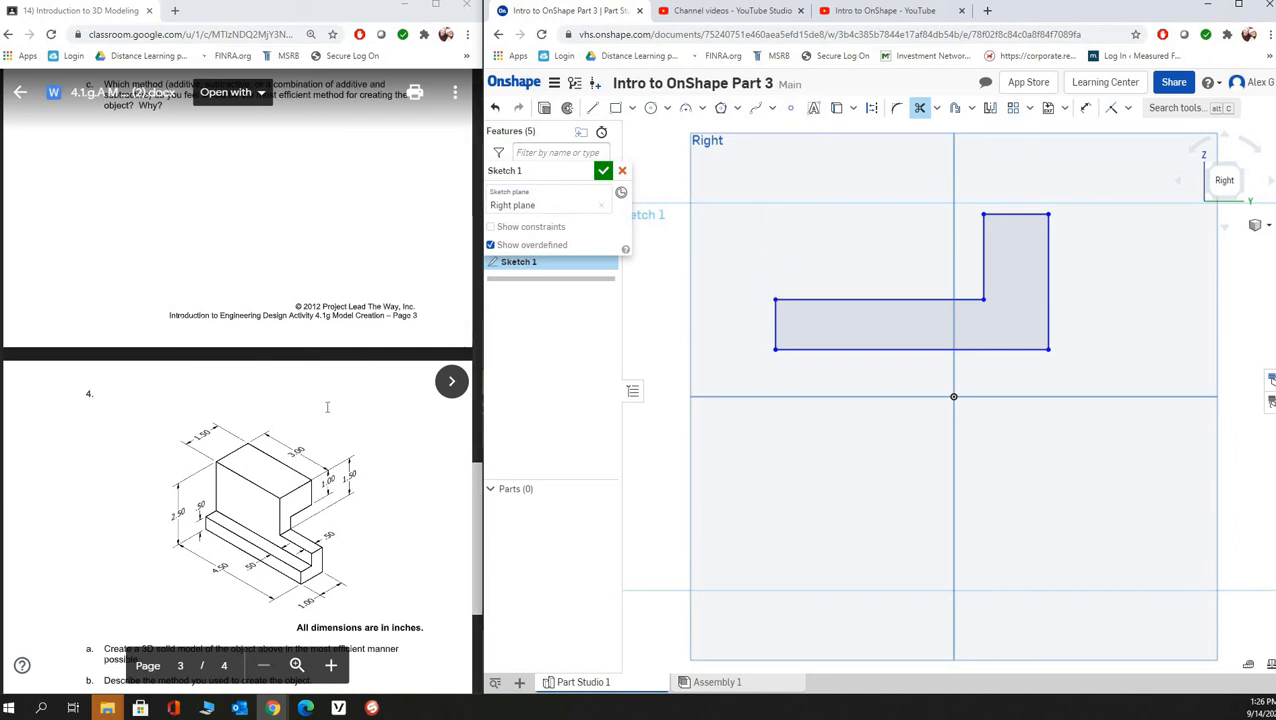
# - Dimension the overall height of the L-profile between its top and bottom edges to 2.5 in
pyautogui.scroll(5, 360, 245)
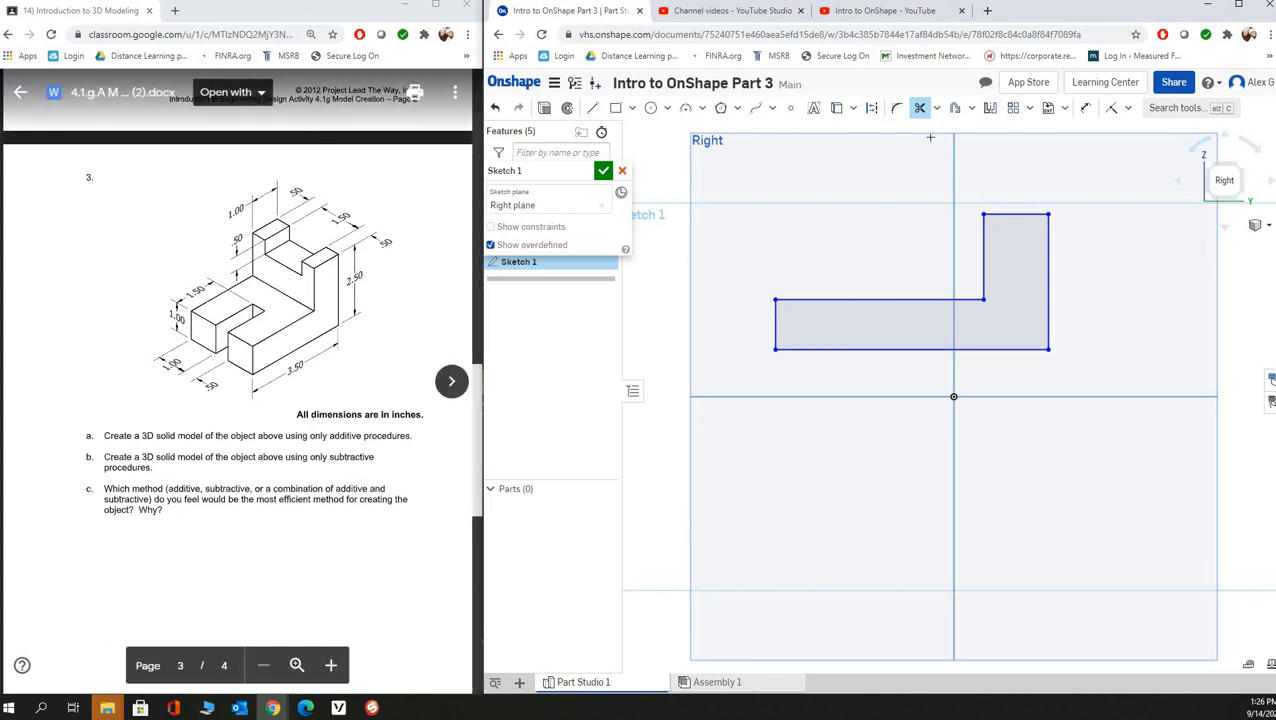
pyautogui.click(1085, 107)
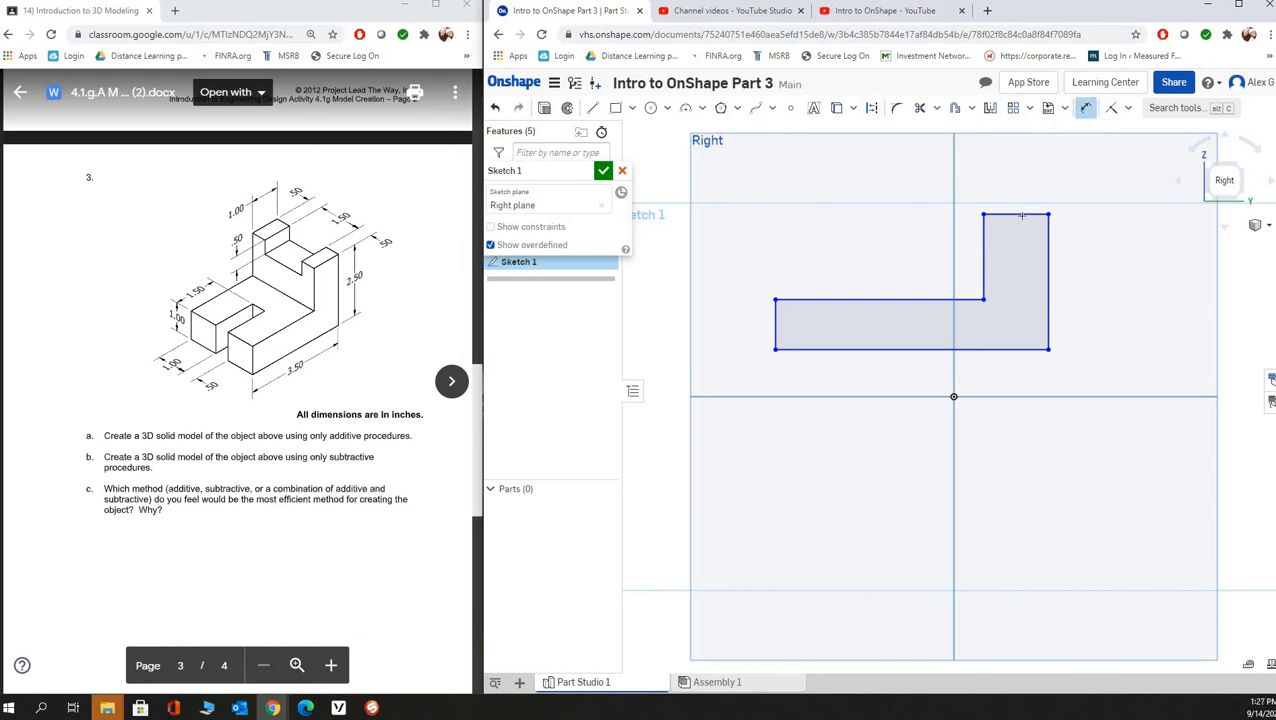
pyautogui.click(1027, 215)
pyautogui.click(1005, 350)
pyautogui.click(1106, 297)
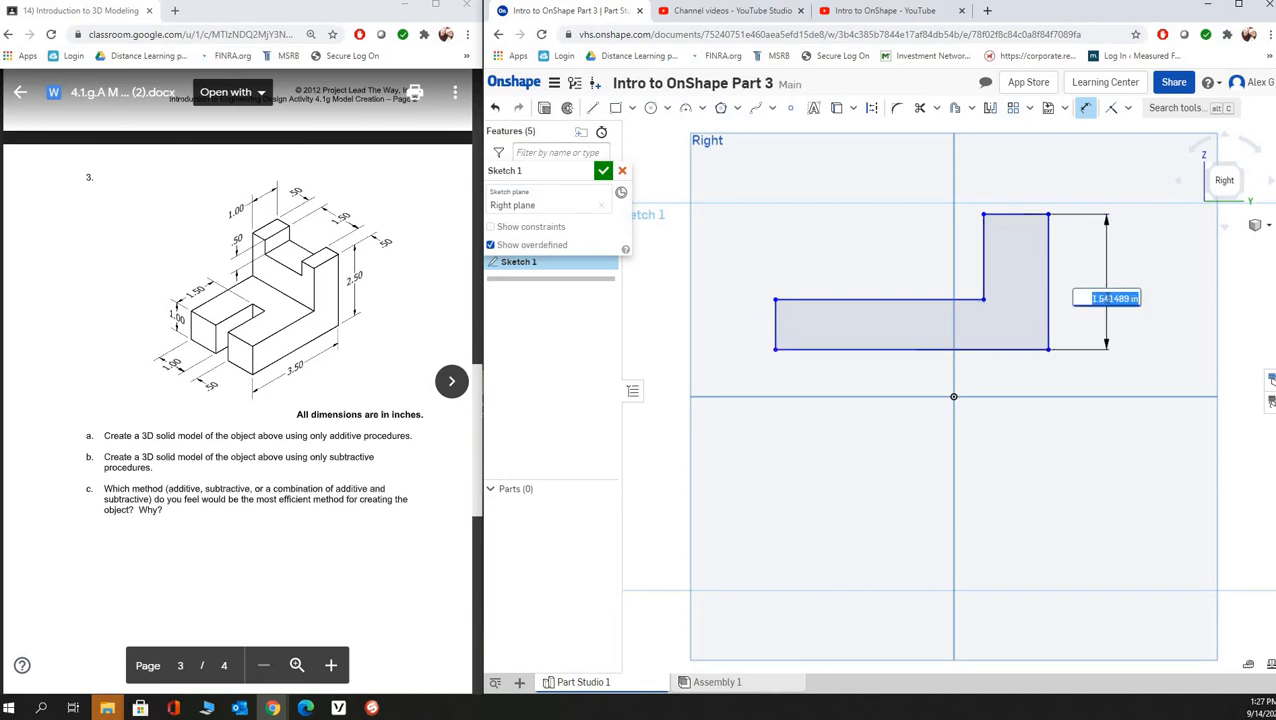
pyautogui.write('2.5')
pyautogui.press('Return')
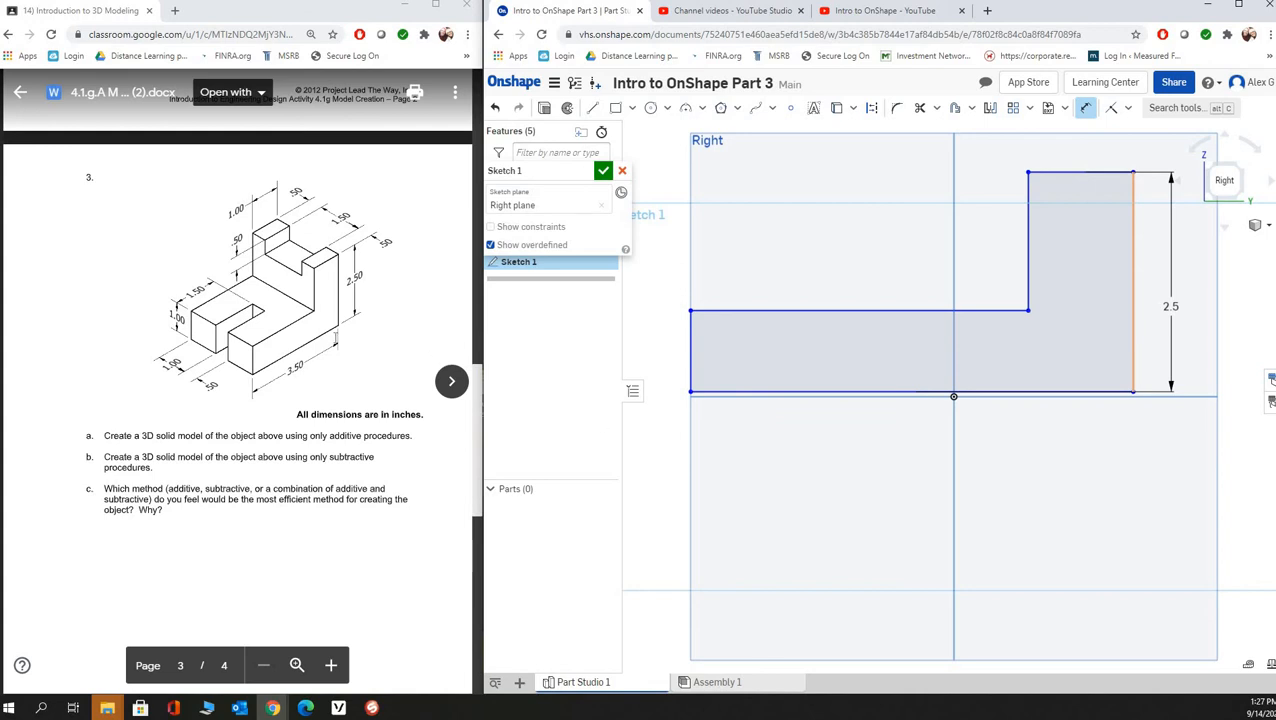
# - Dimension the overall length of the L-profile between its outer vertical edges to 3.5 in
pyautogui.click(1131, 352)
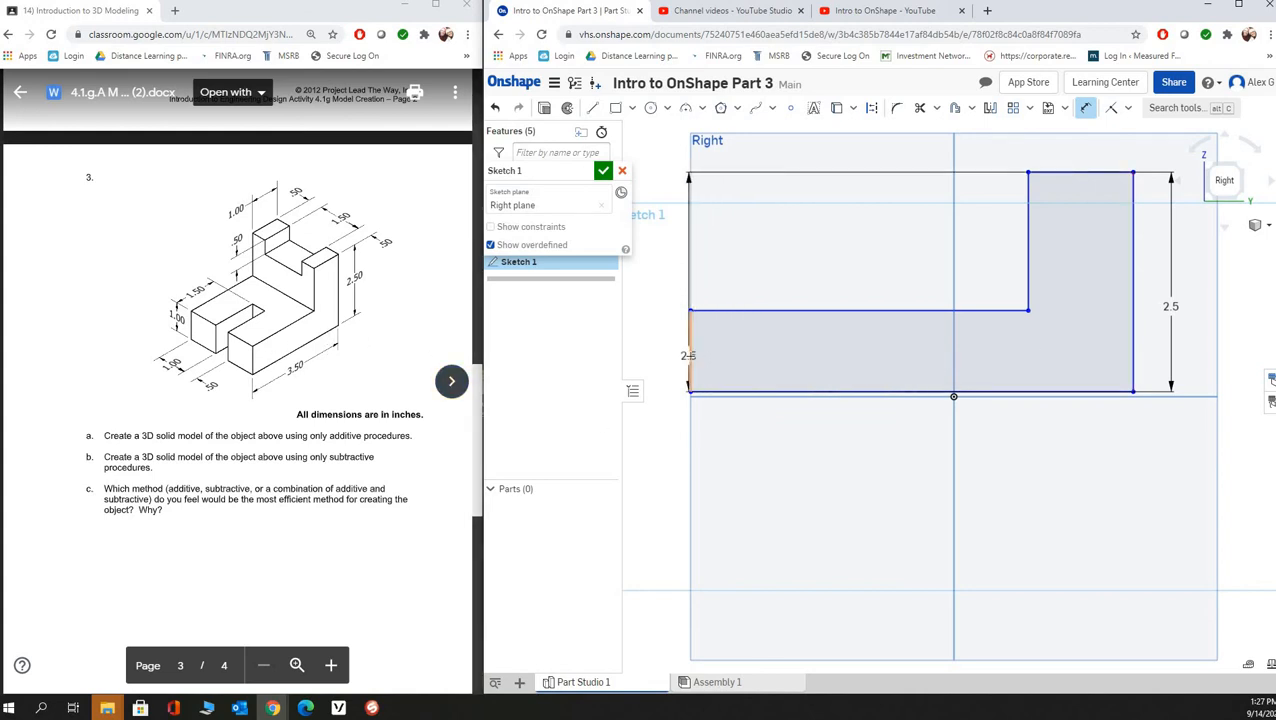
pyautogui.click(690, 355)
pyautogui.click(903, 456)
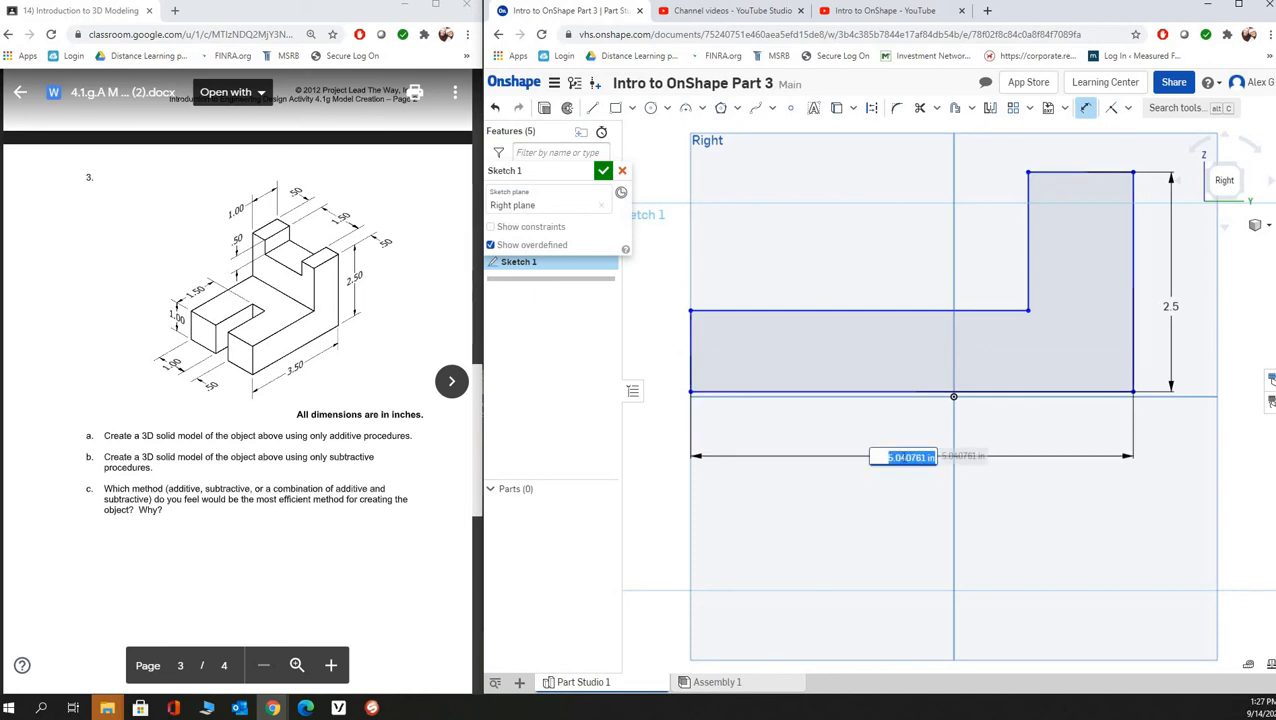
pyautogui.write('3.5')
pyautogui.press('Return')
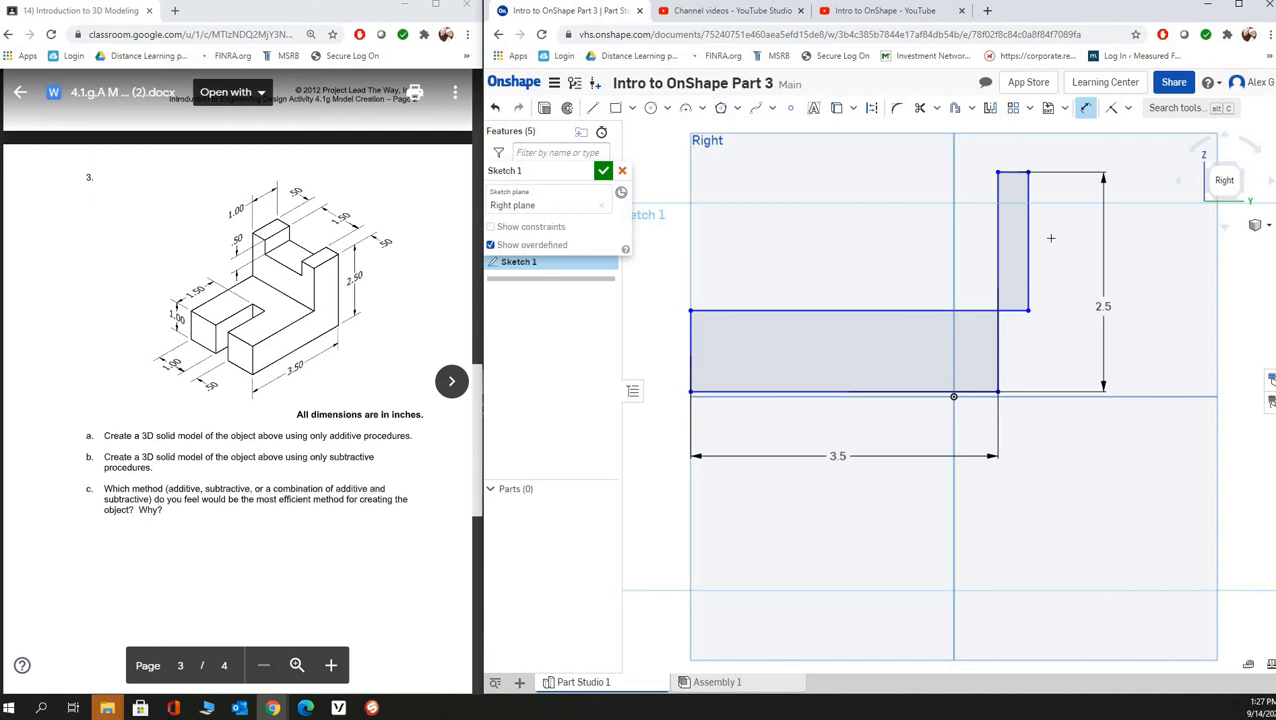
# - Move the upright's inner vertical edge back inside the profile, making the upright about 0.96 in wide
pyautogui.rightClick(1058, 242)
pyautogui.click(1070, 243)
pyautogui.moveTo(982, 250); pyautogui.dragTo(913, 258)
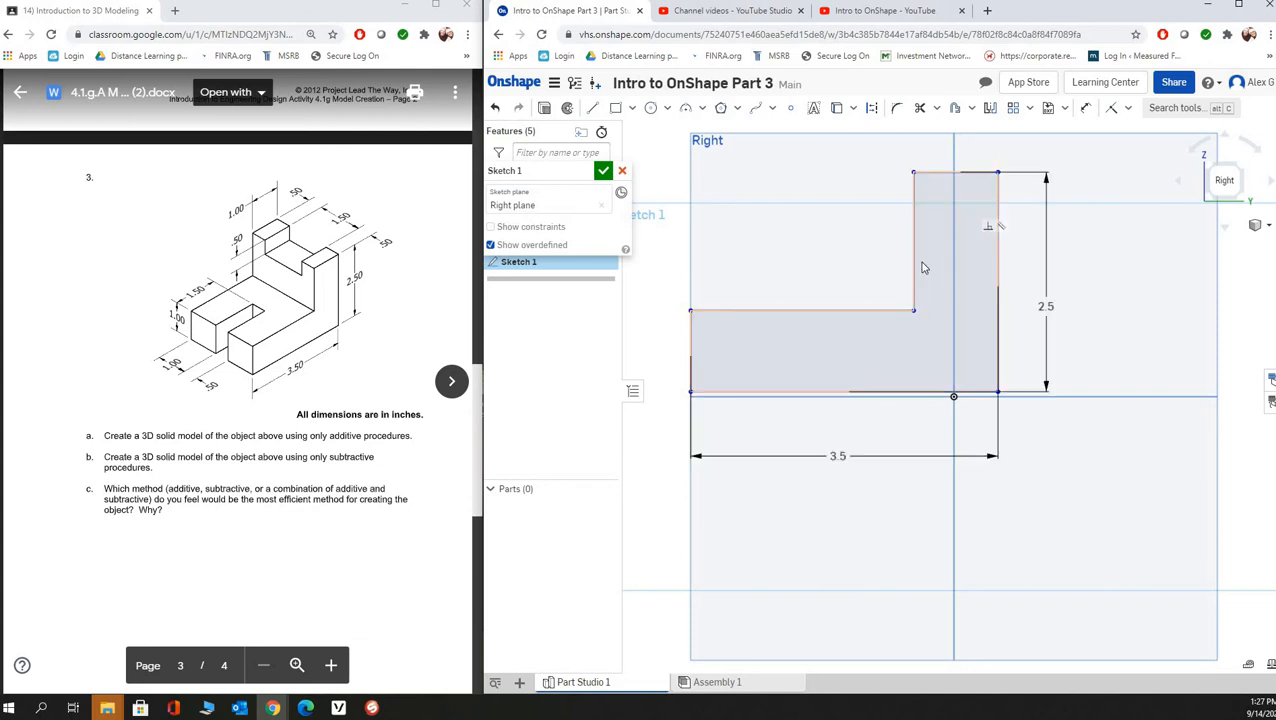
# - Dimension the width of the profile's upright to 1 in
pyautogui.click(1087, 107)
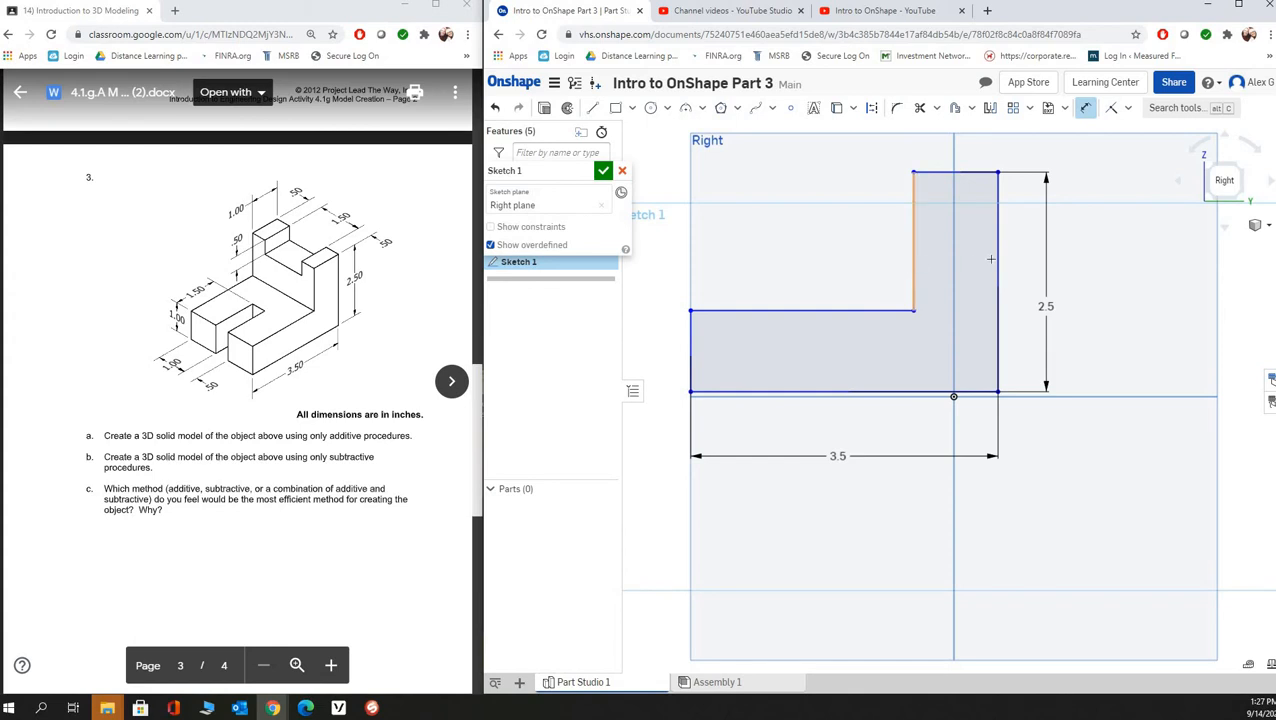
pyautogui.click(912, 270)
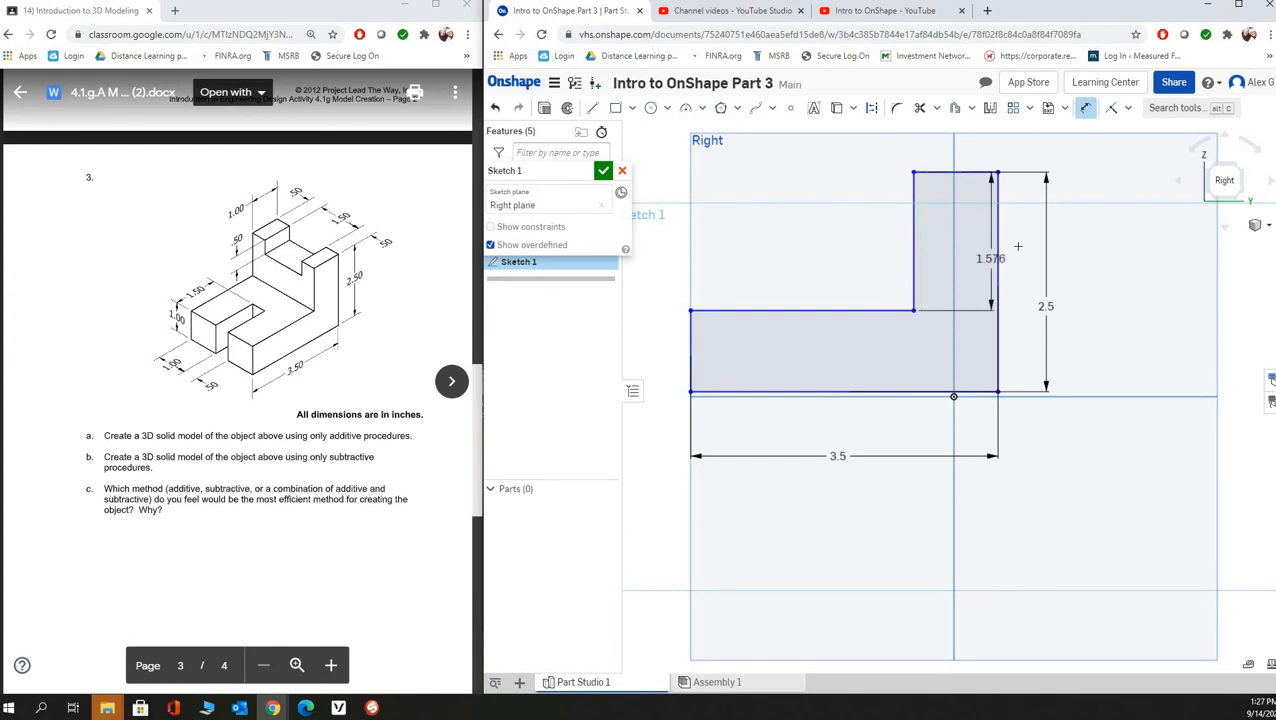
pyautogui.click(944, 158)
pyautogui.write('1')
pyautogui.press('Return')
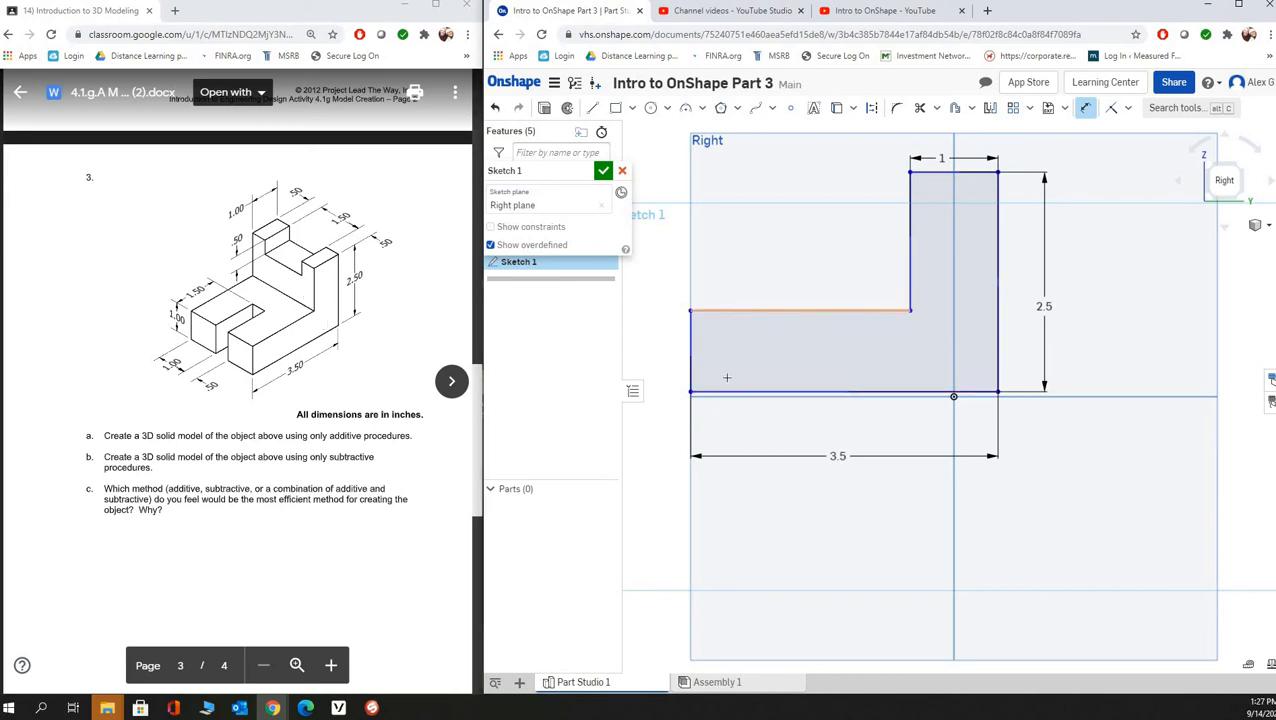
# - Dimension the height of the profile's horizontal leg to 1 in
pyautogui.click(727, 311)
pyautogui.click(700, 391)
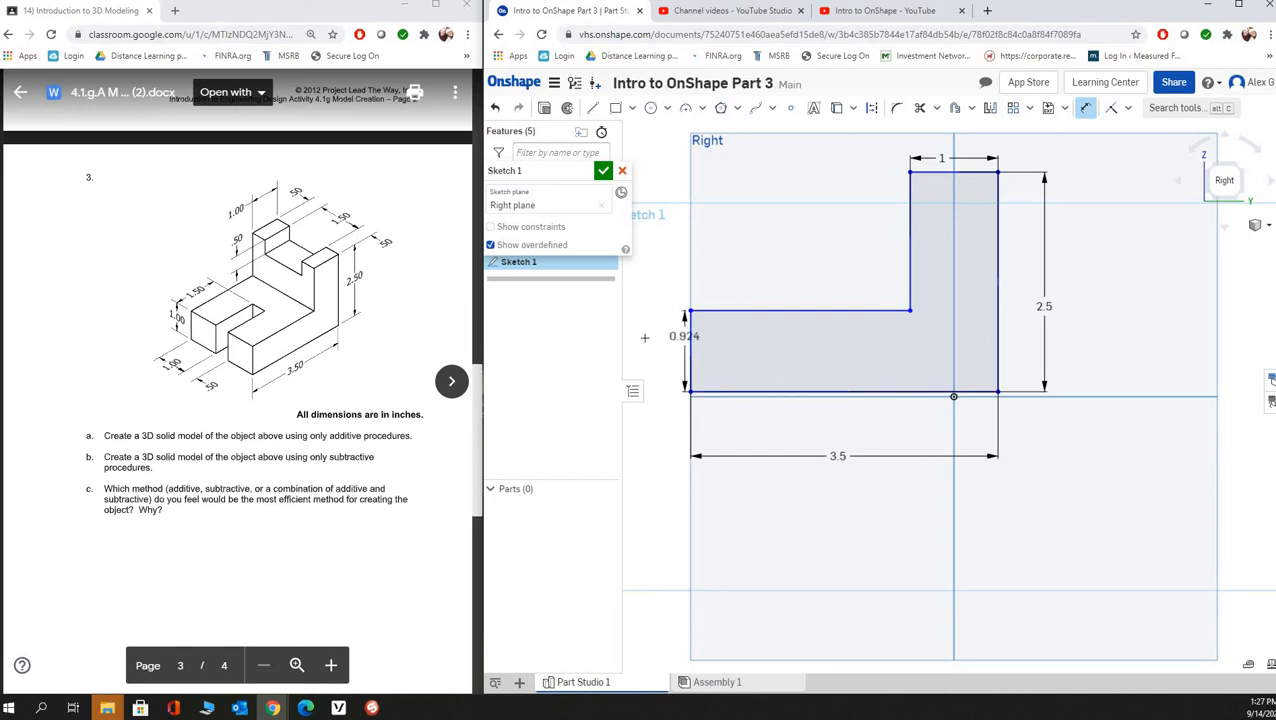
pyautogui.click(645, 338)
pyautogui.write('1')
pyautogui.press('Return')
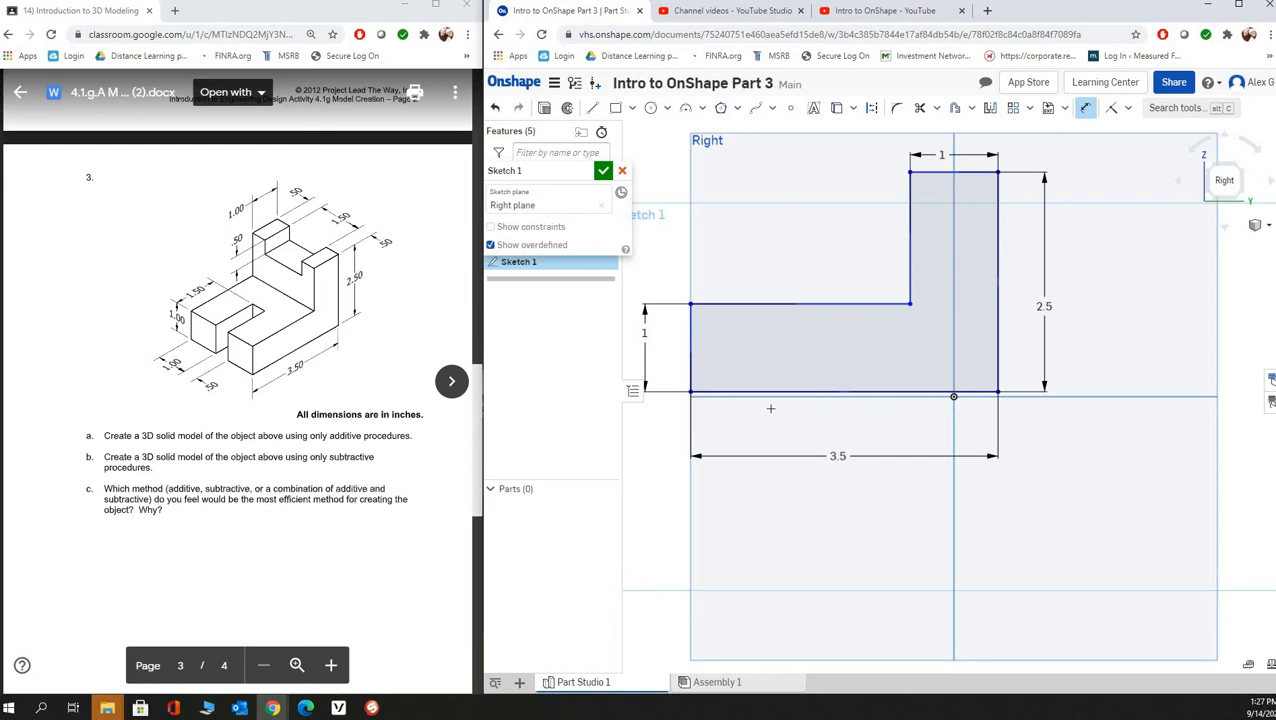
# - View the dimensioned L-shaped sketch in the isometric orientation
pyautogui.scroll(1, 757, 349)
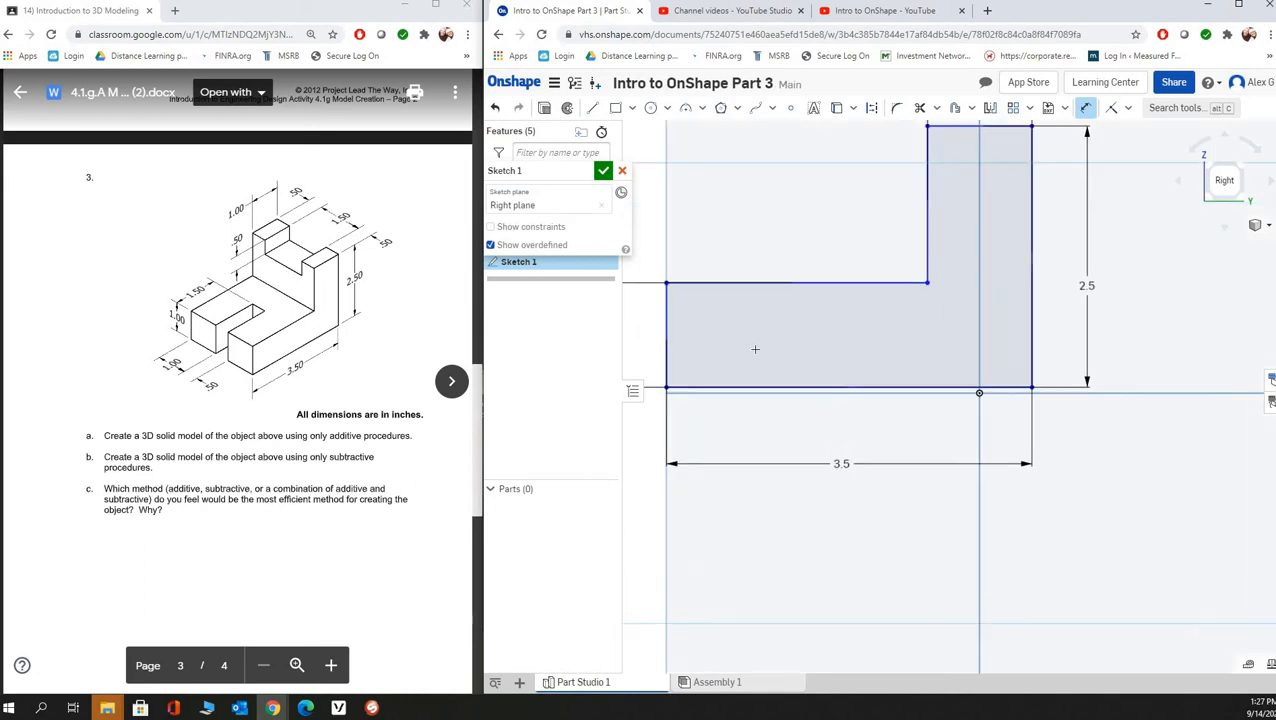
pyautogui.scroll(-3, 720, 310)
pyautogui.scroll(1, 682, 276)
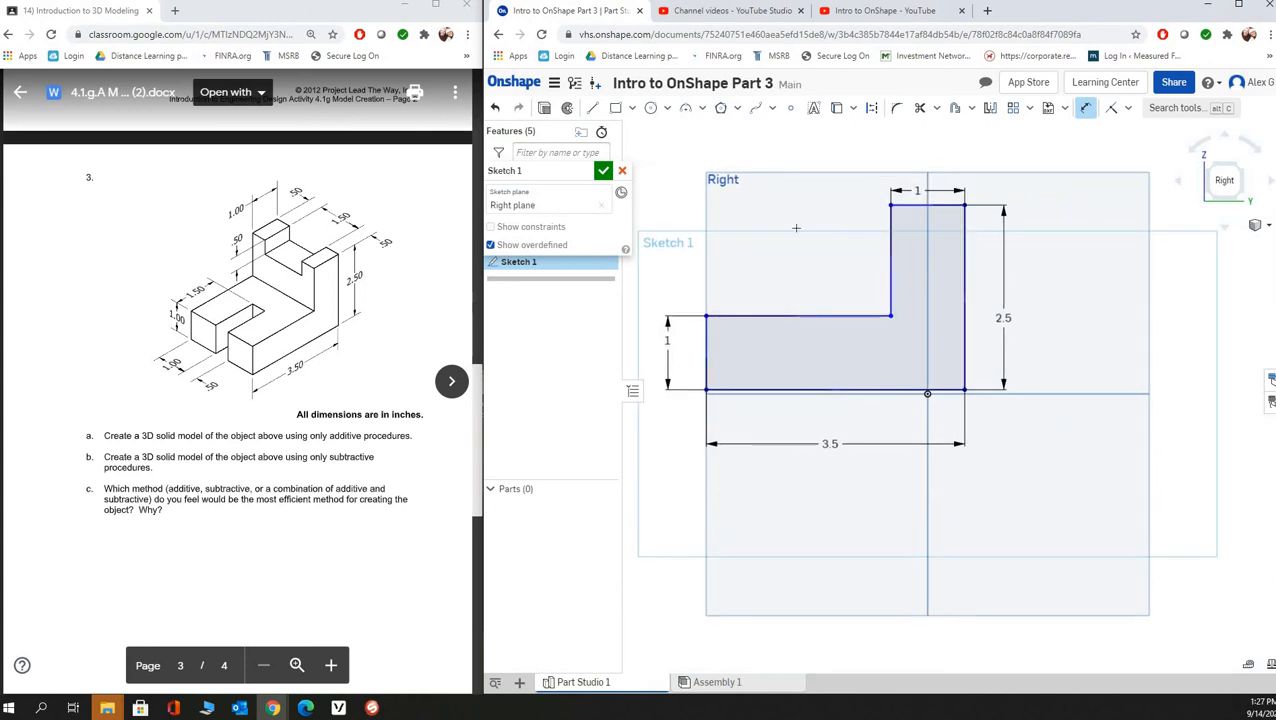
pyautogui.click(808, 318)
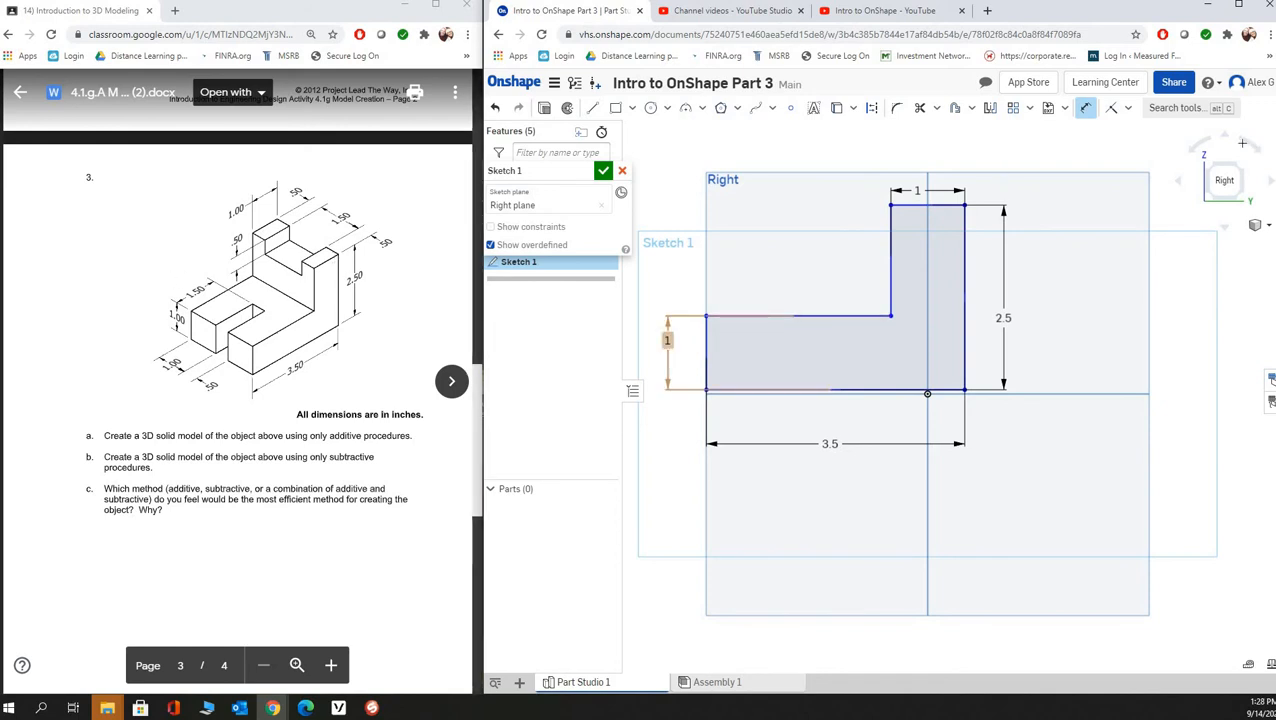
pyautogui.moveTo(943, 304); pyautogui.dragTo(963, 312, button='right')
pyautogui.hotkey('shift', '7')
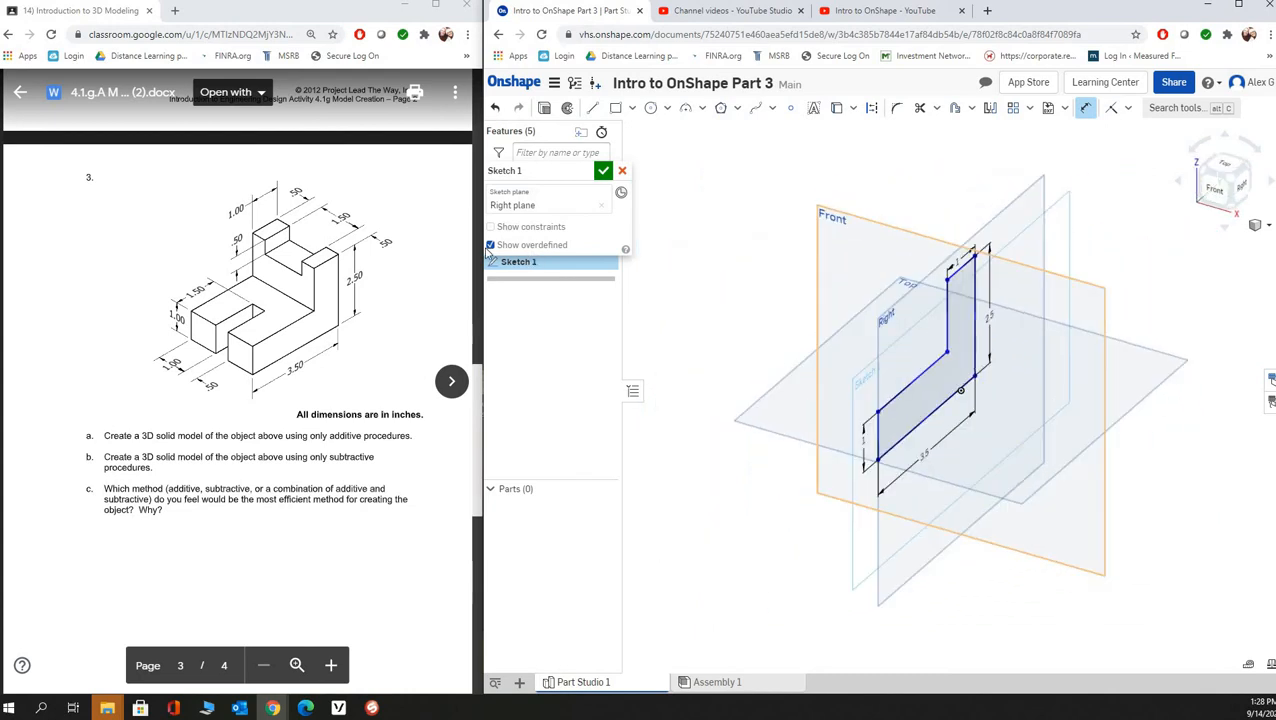
# - Finish the L-shaped profile sketch and extrude it 2.5 in as a new solid
pyautogui.click(603, 170)
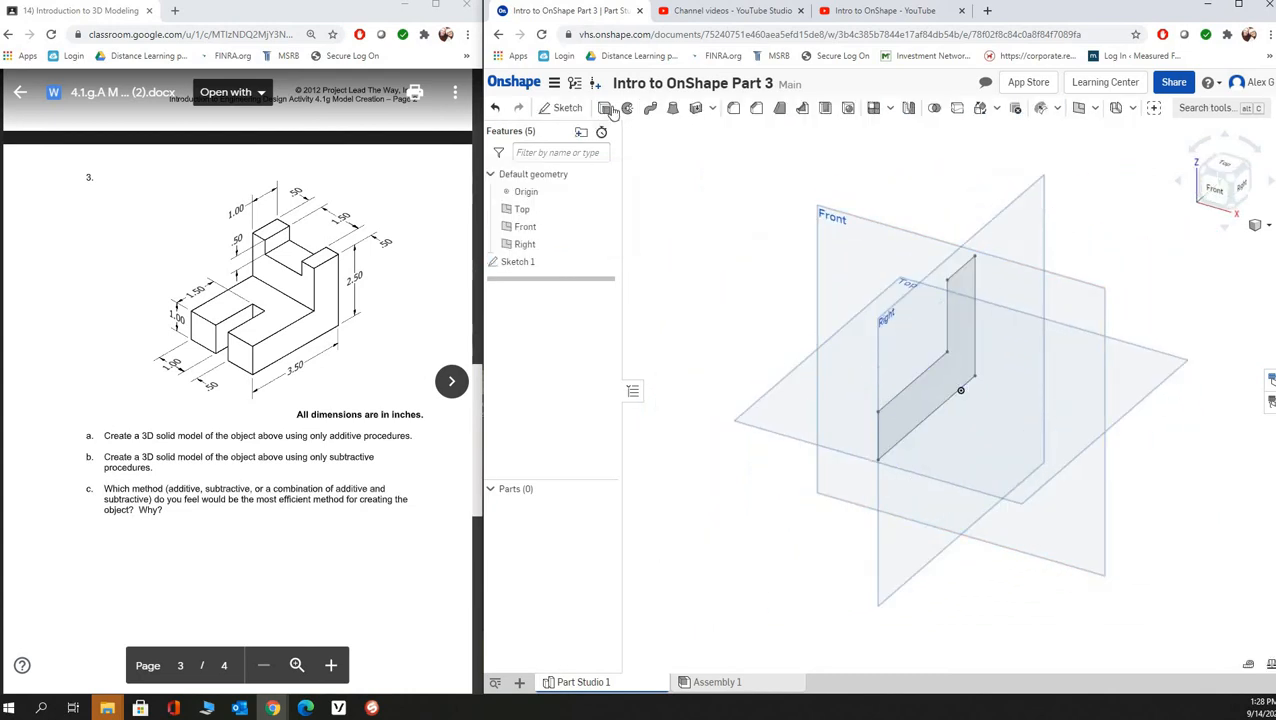
pyautogui.click(605, 108)
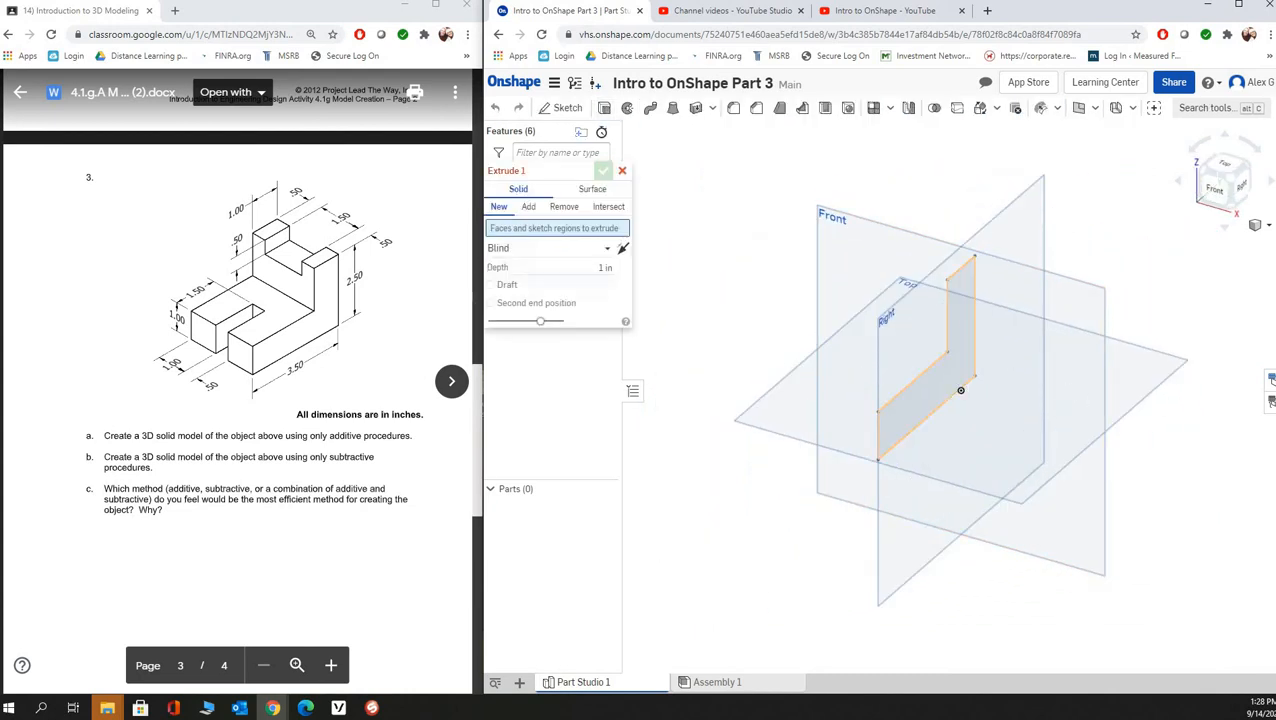
pyautogui.click(966, 321)
pyautogui.click(585, 280)
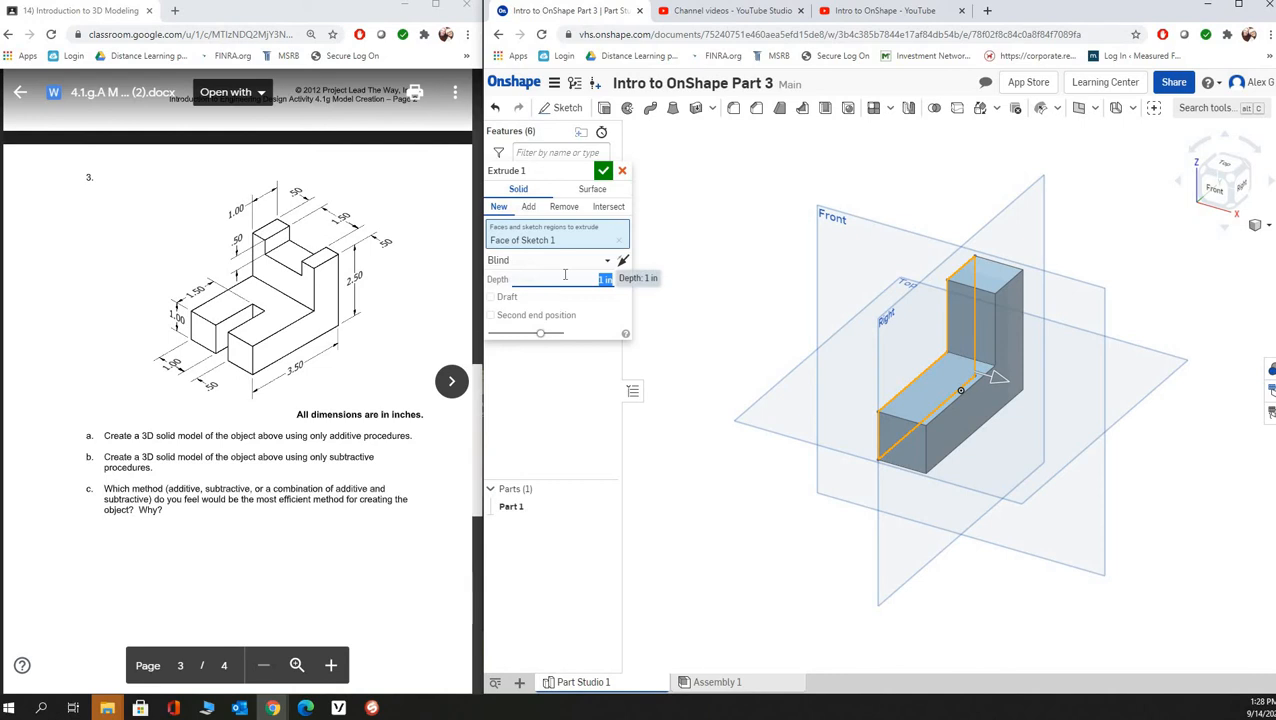
pyautogui.write('2.5')
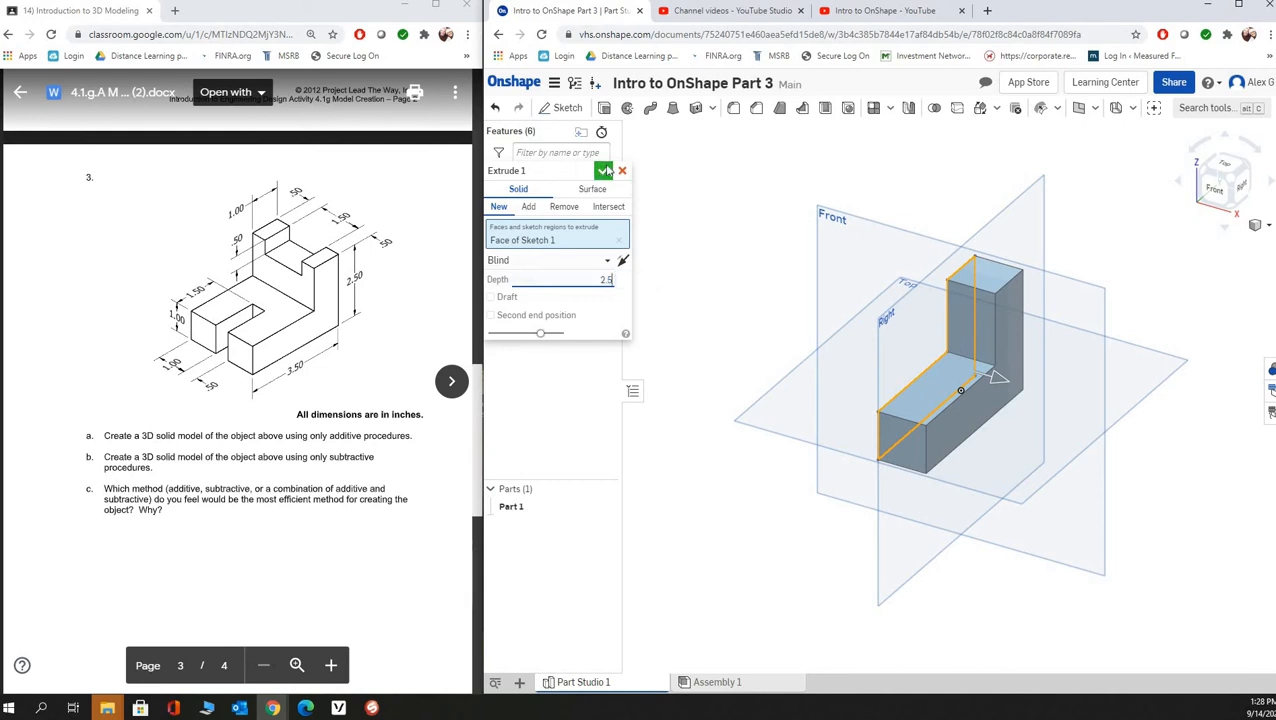
pyautogui.click(605, 171)
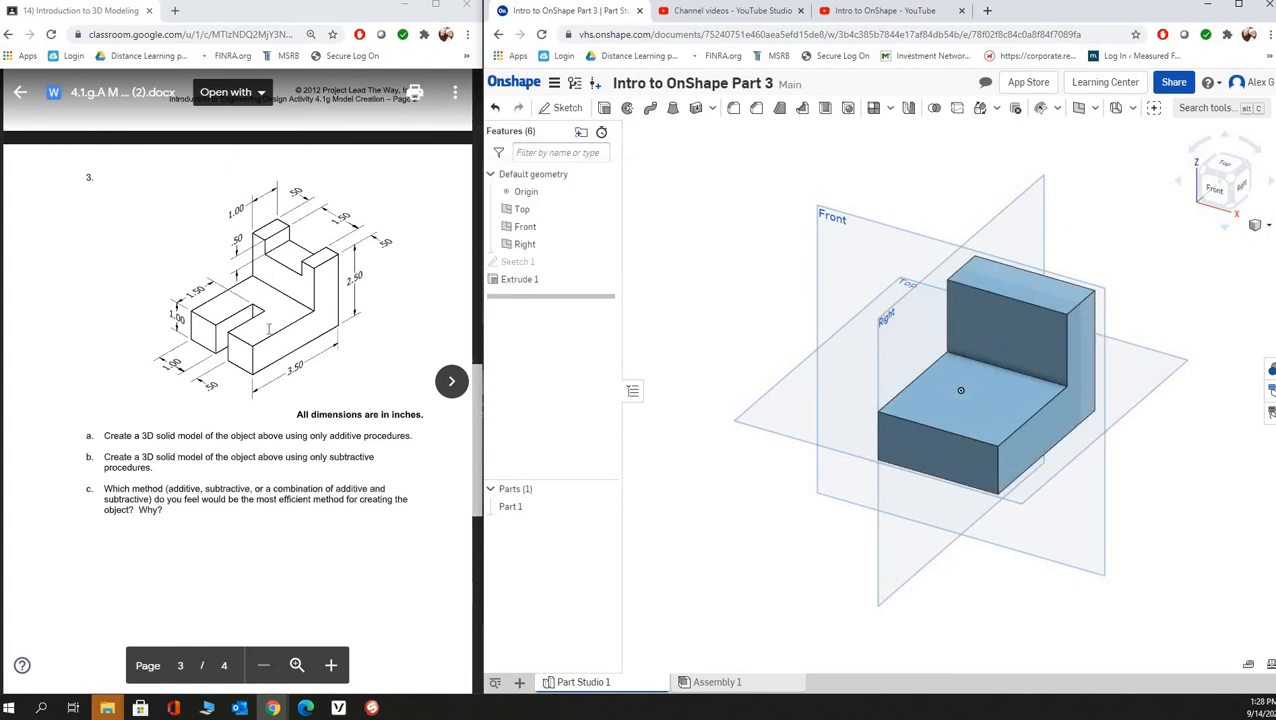
# - On the upright's inner face, sketch a rectangle about 1.43 in wide and 0.47 in high hanging from the upper edge
pyautogui.hotkey('shift', 's')
pyautogui.click(1032, 325)
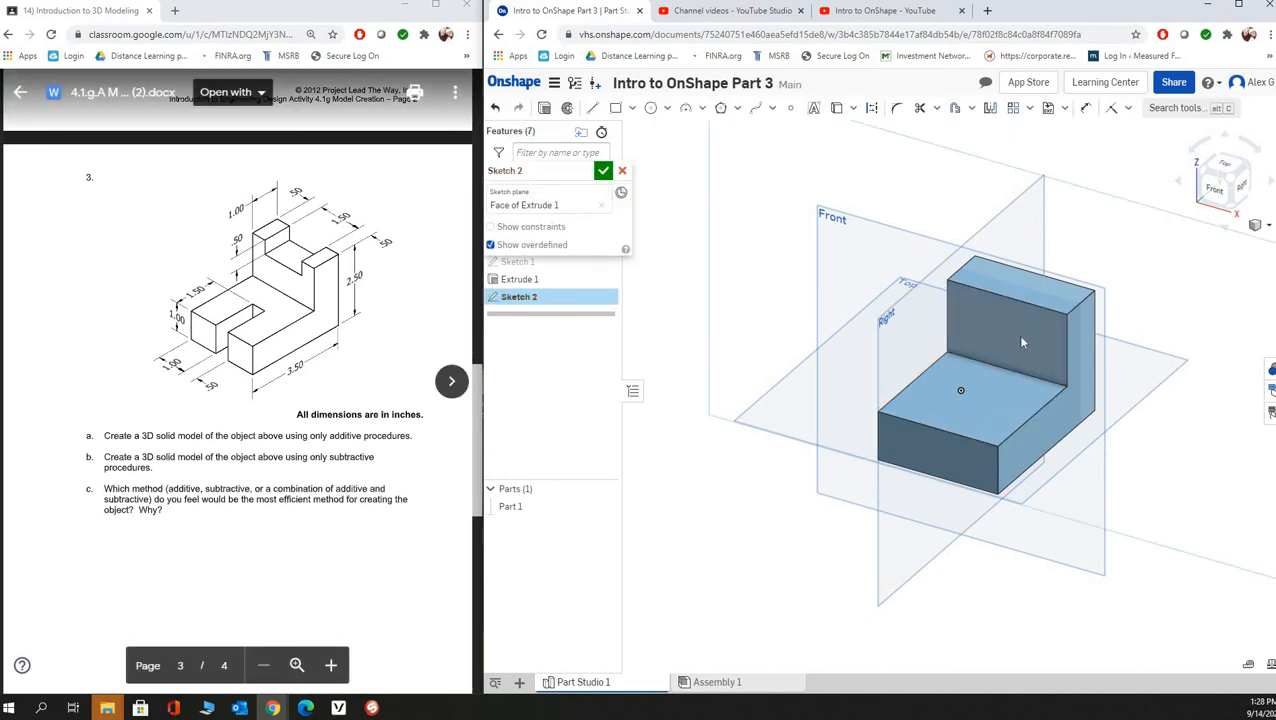
pyautogui.click(1214, 190)
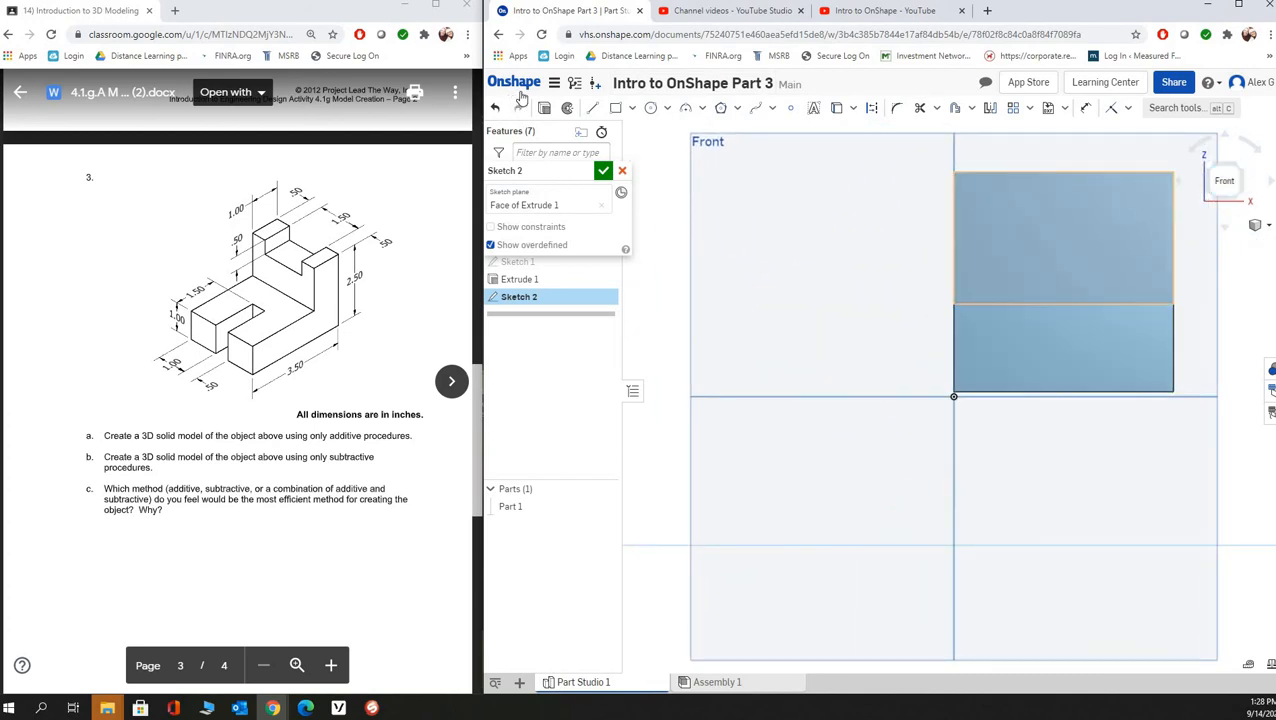
pyautogui.click(615, 107)
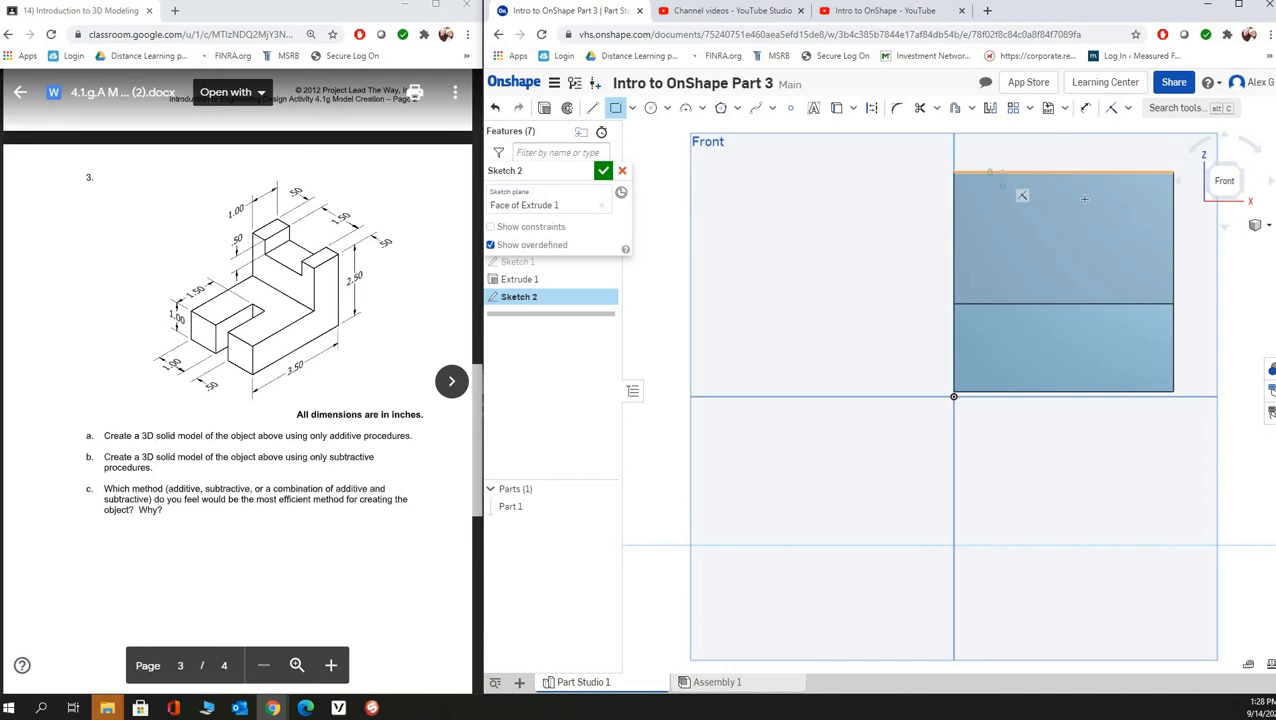
pyautogui.click(1128, 213)
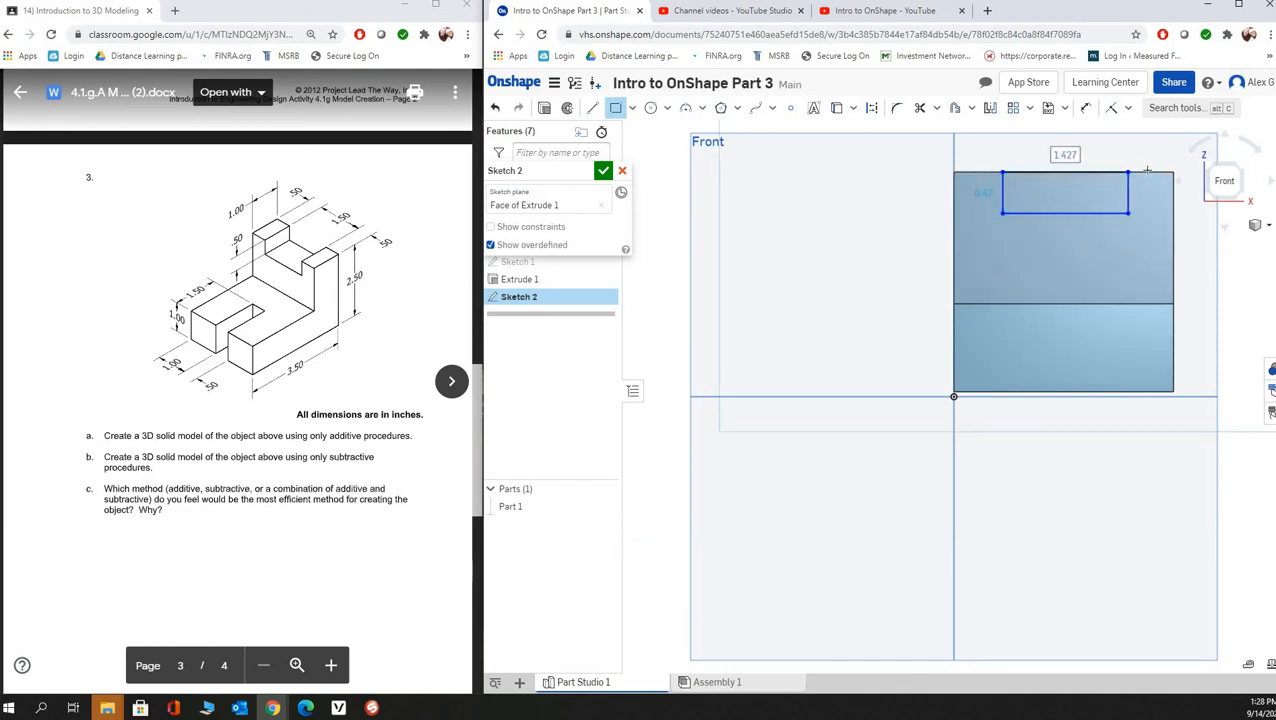
pyautogui.press('Tab')
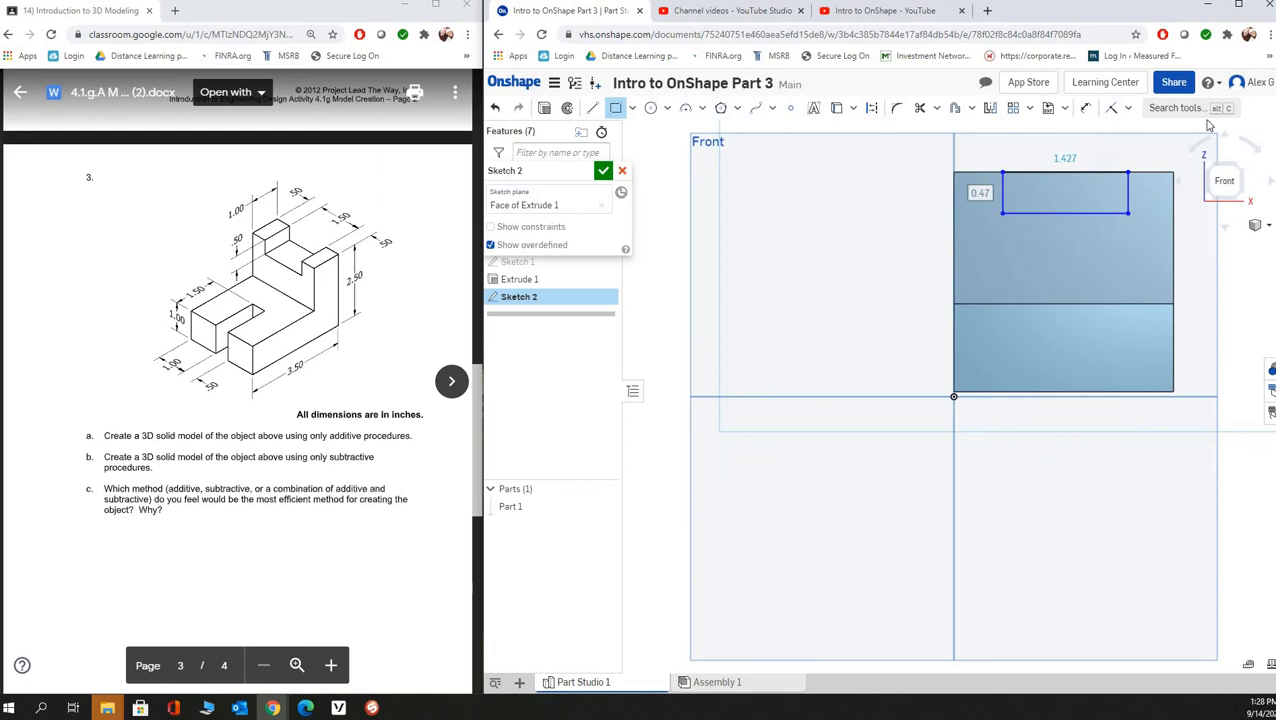
# - Dimension the gap between each vertical side of the notch rectangle and the upright's nearest outer edge to 0.5 in
pyautogui.click(1085, 107)
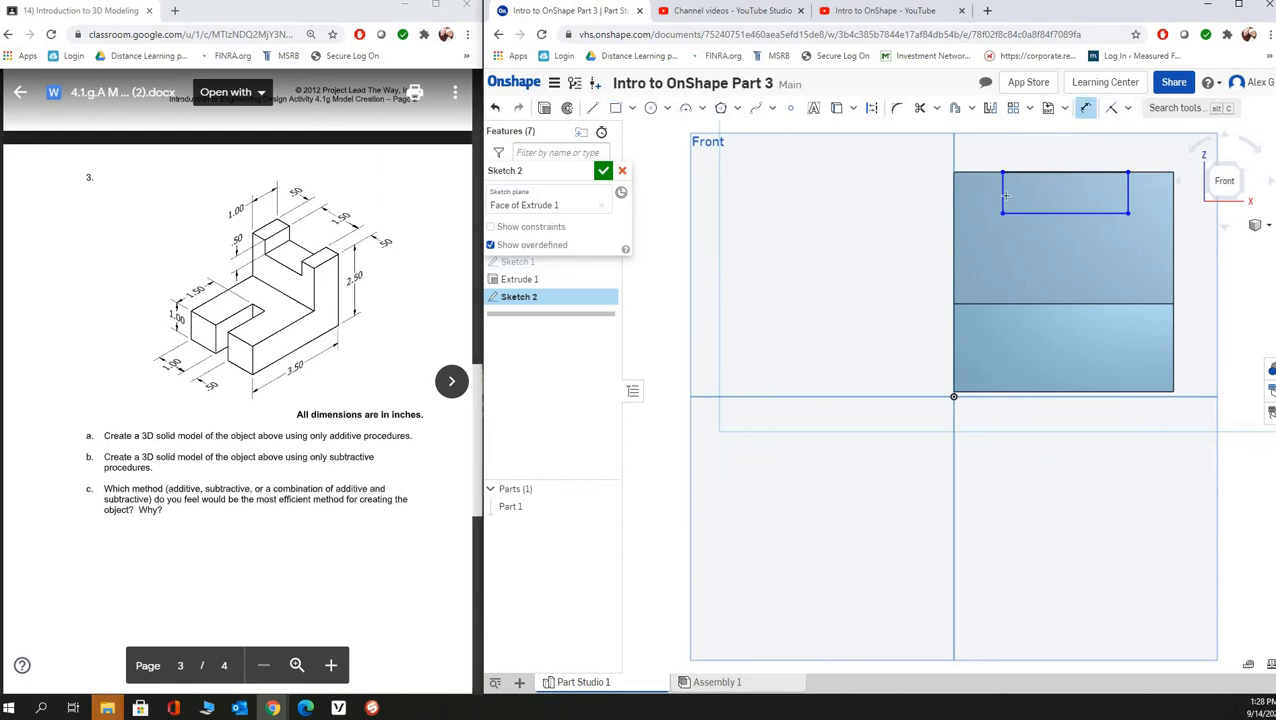
pyautogui.click(953, 195)
pyautogui.click(976, 163)
pyautogui.write('0.5')
pyautogui.press('Return')
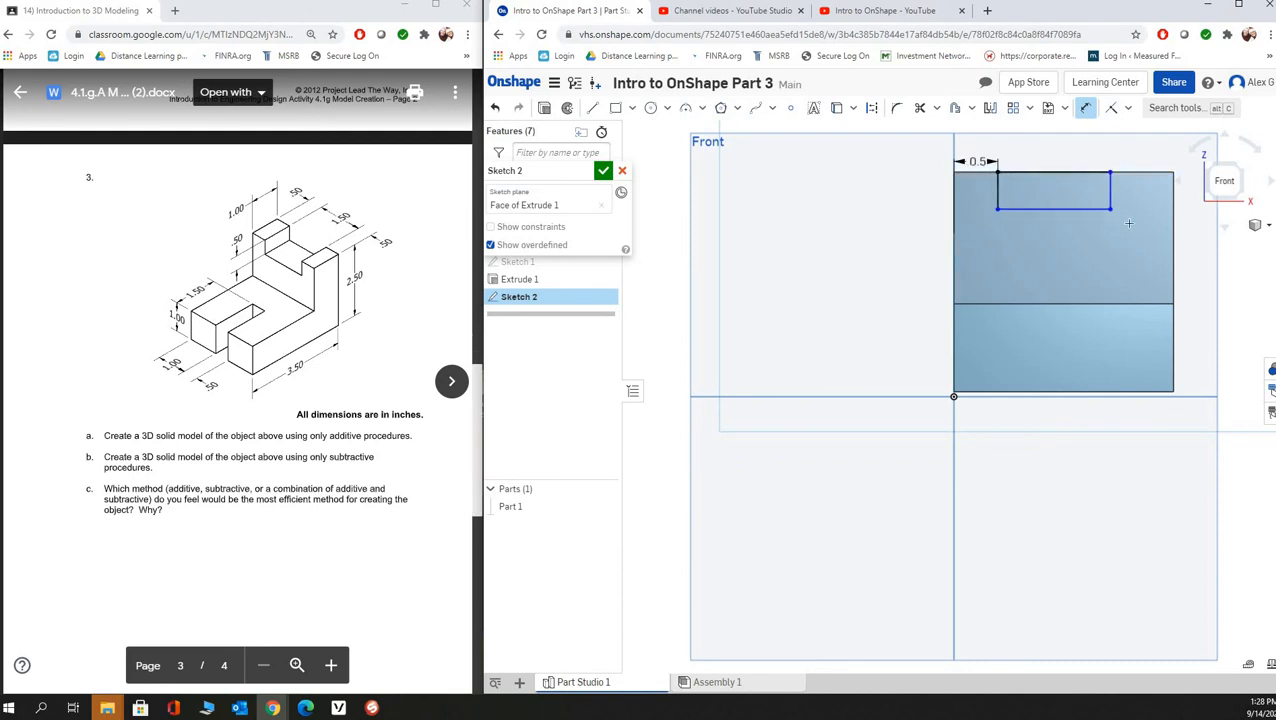
pyautogui.click(1172, 188)
pyautogui.click(1138, 150)
pyautogui.write('0.5')
pyautogui.press('Return')
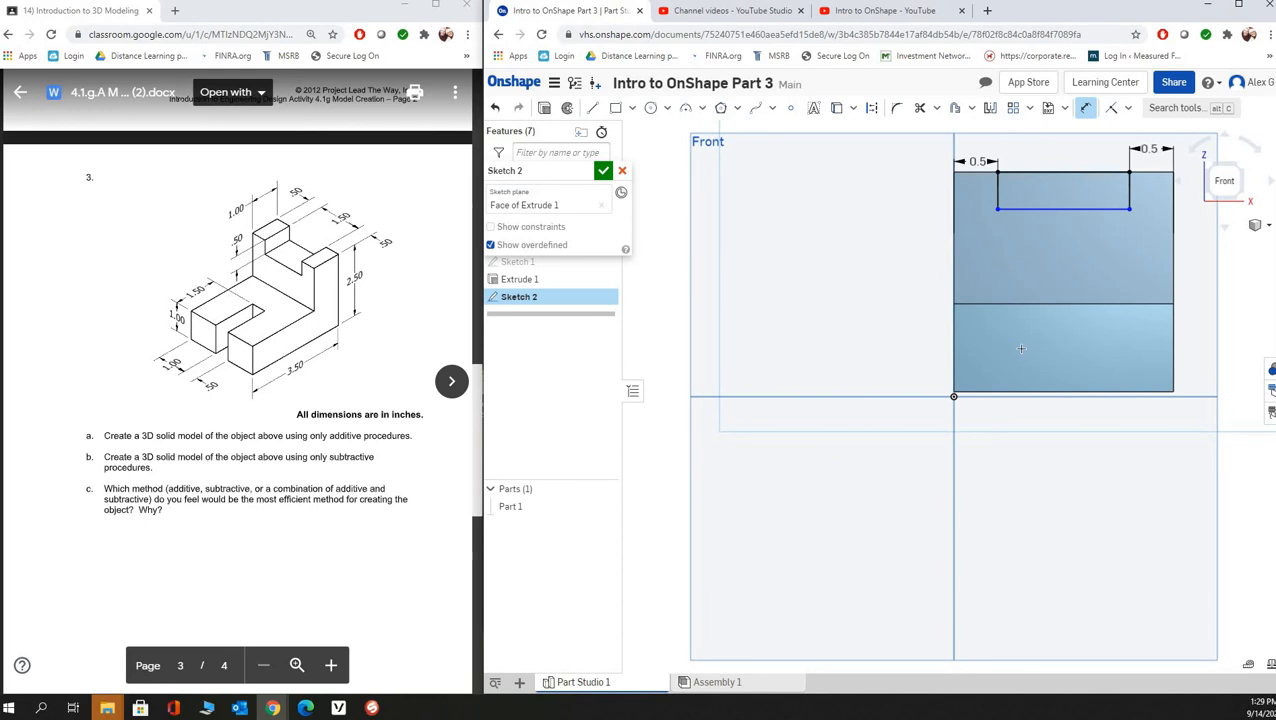
# - Dimension the notch rectangle's height to 0.5 in and finish the sketch
pyautogui.click(1018, 208)
pyautogui.click(862, 197)
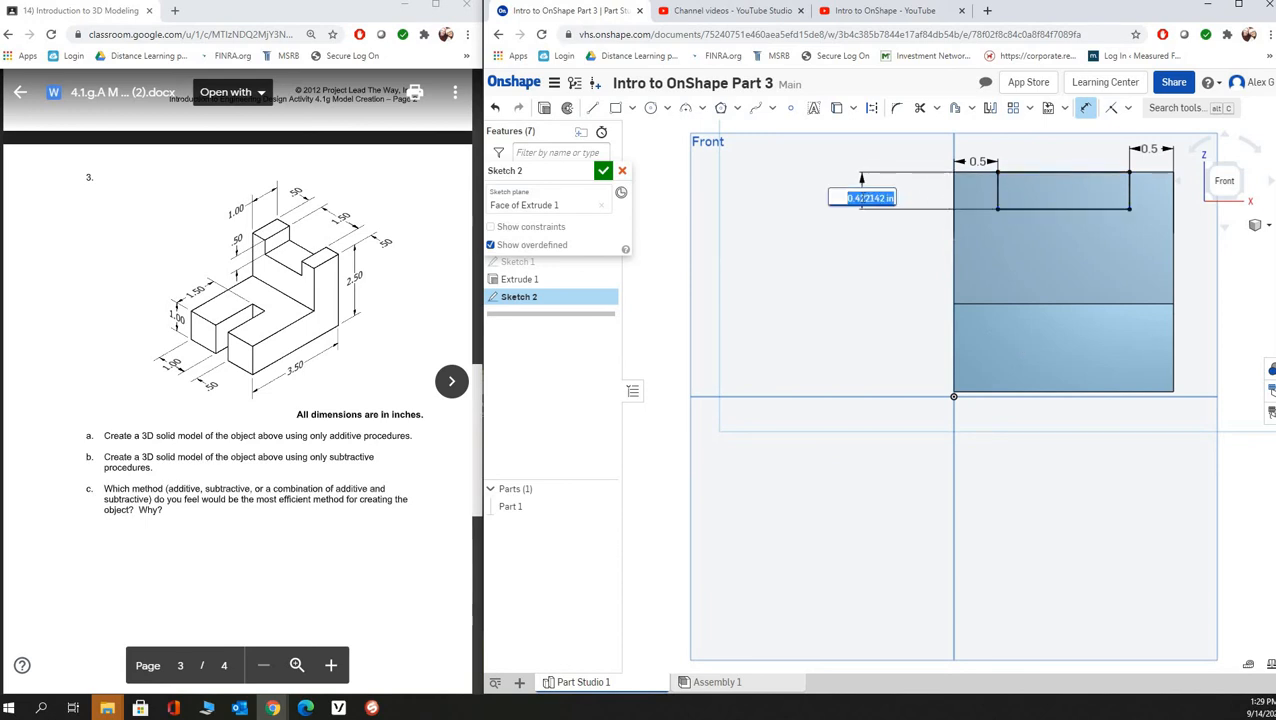
pyautogui.write('0.5')
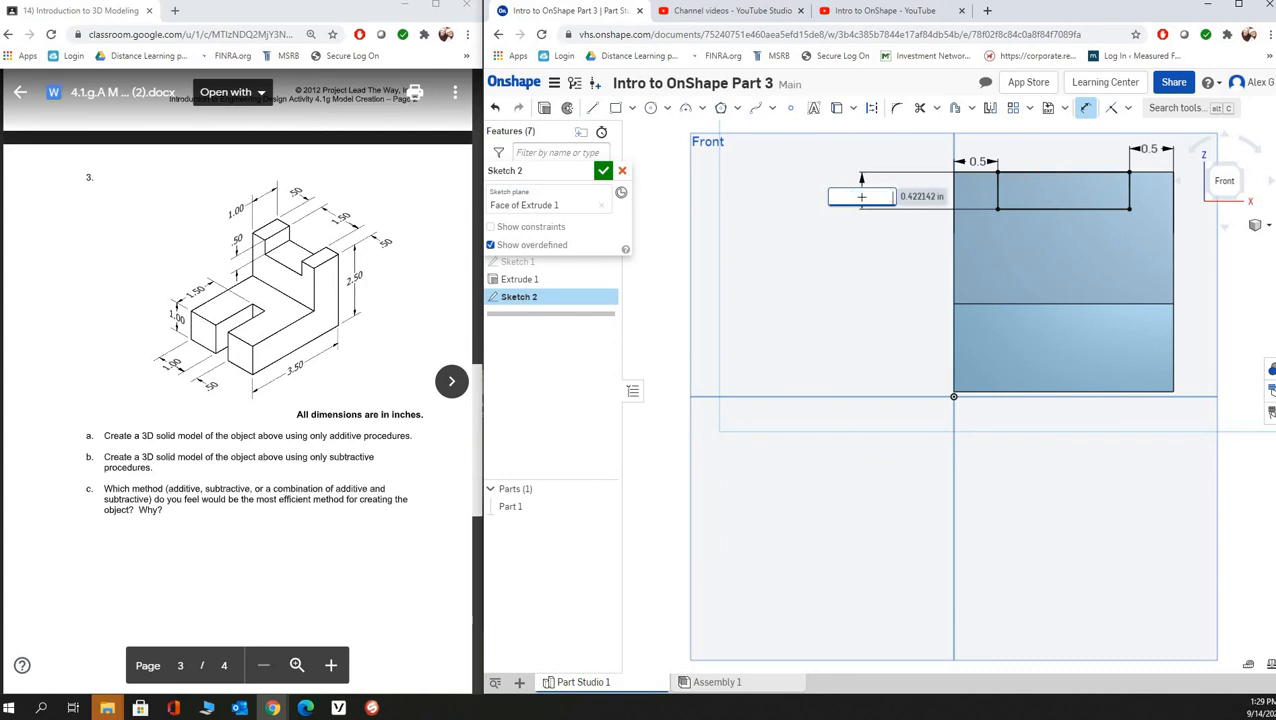
pyautogui.press('Return')
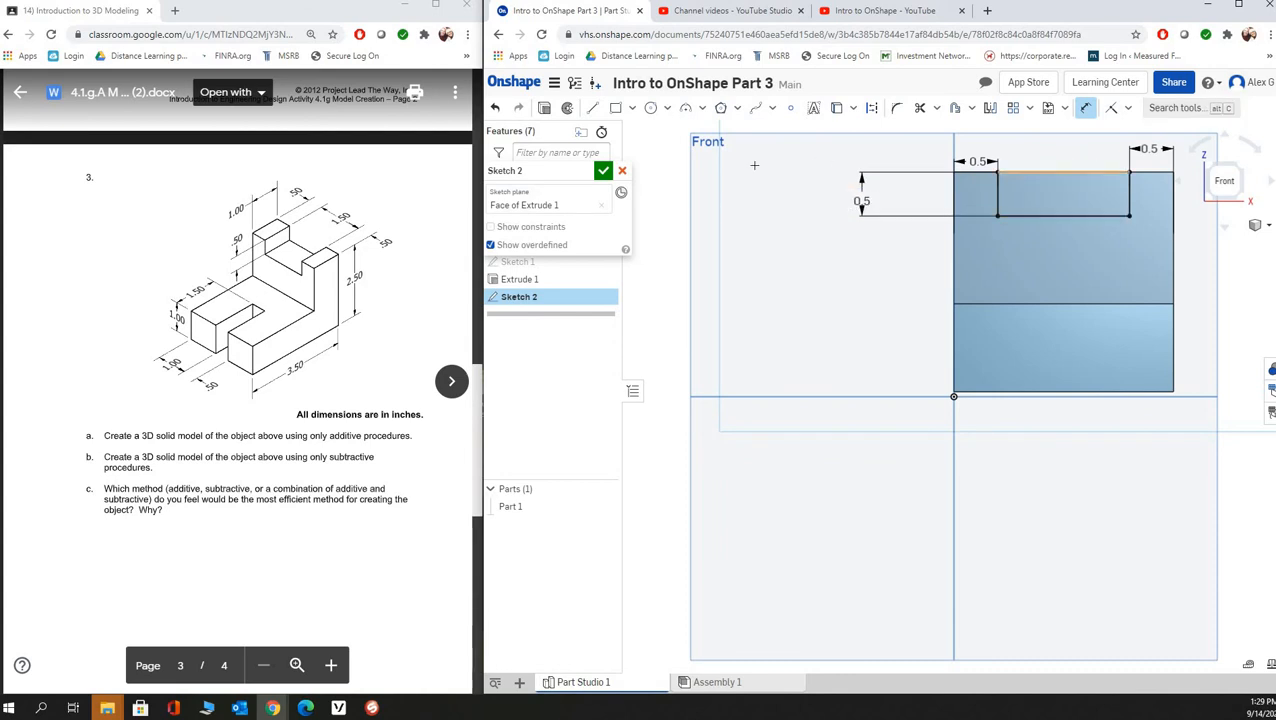
pyautogui.press('Return')
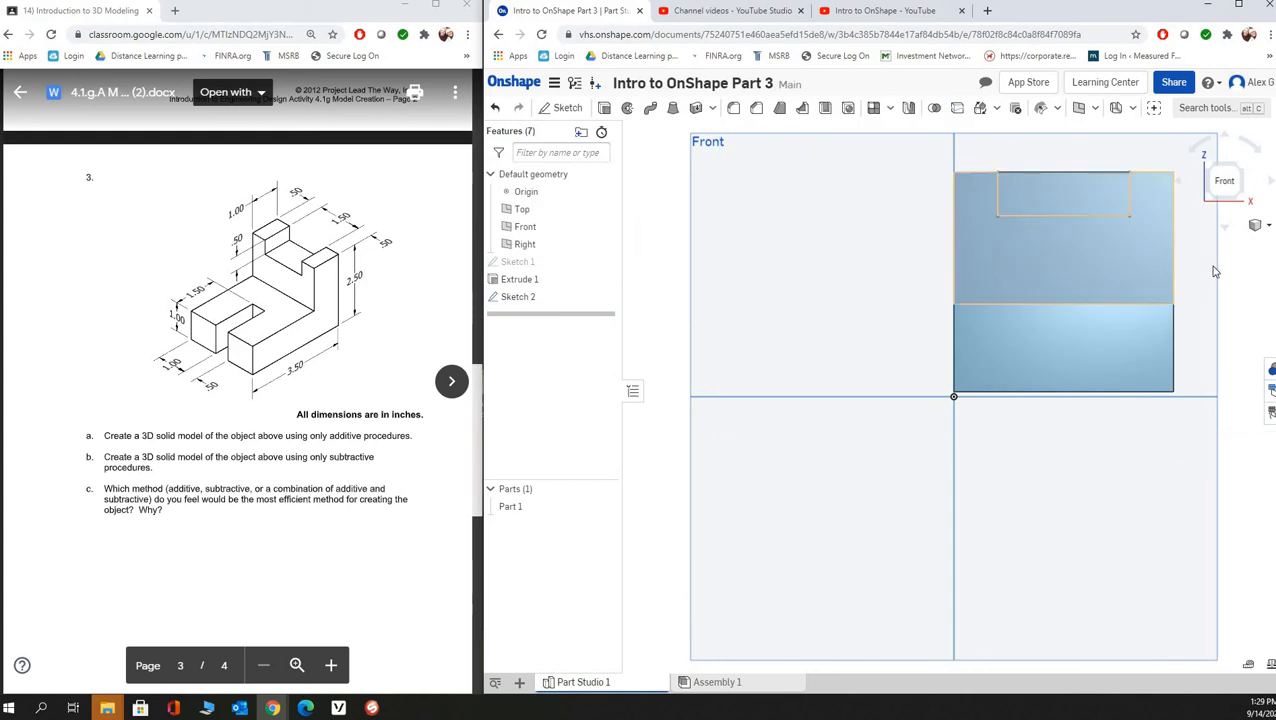
# - Cut the notch rectangle through the upright with a 1 in deep blind Remove extrude
pyautogui.click(1220, 174)
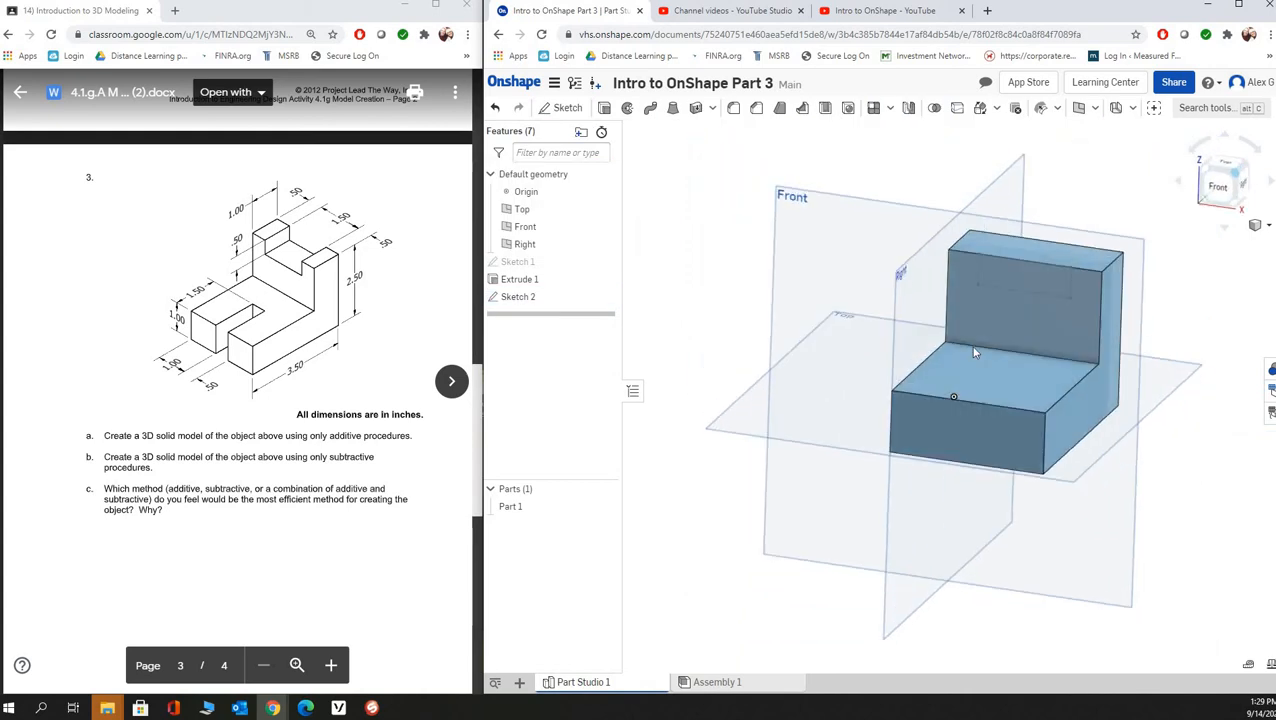
pyautogui.click(605, 108)
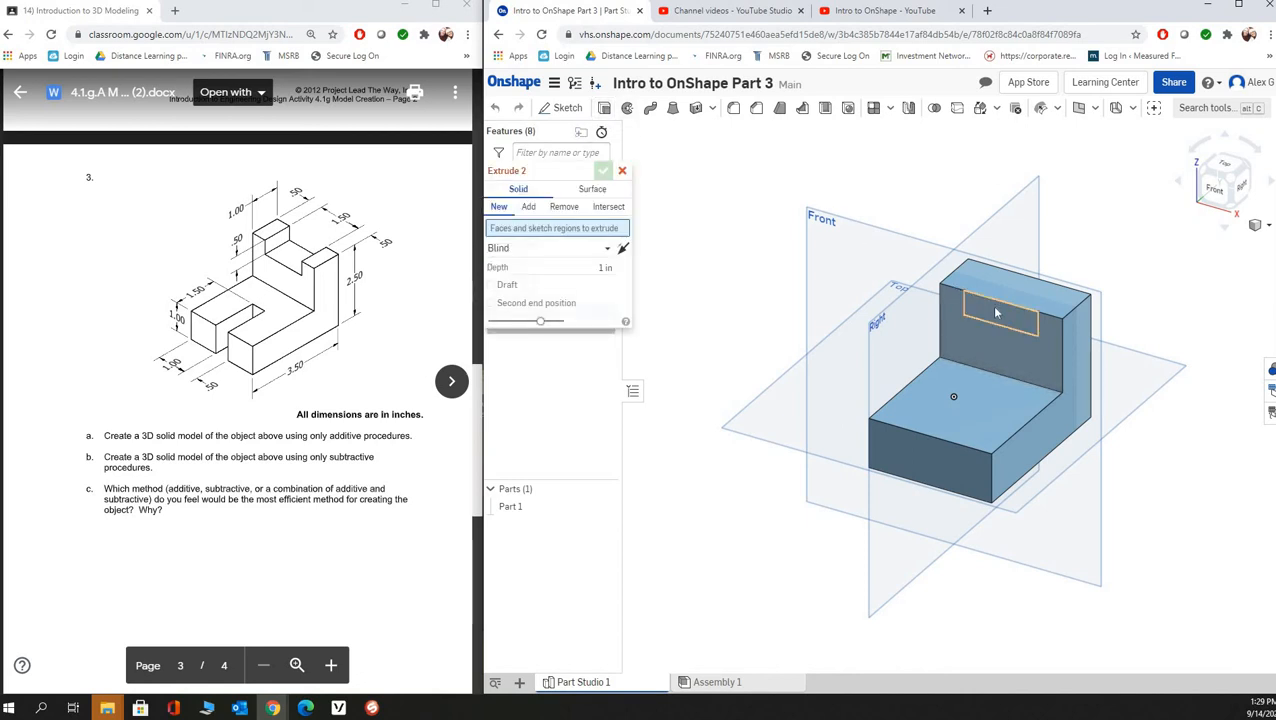
pyautogui.click(995, 313)
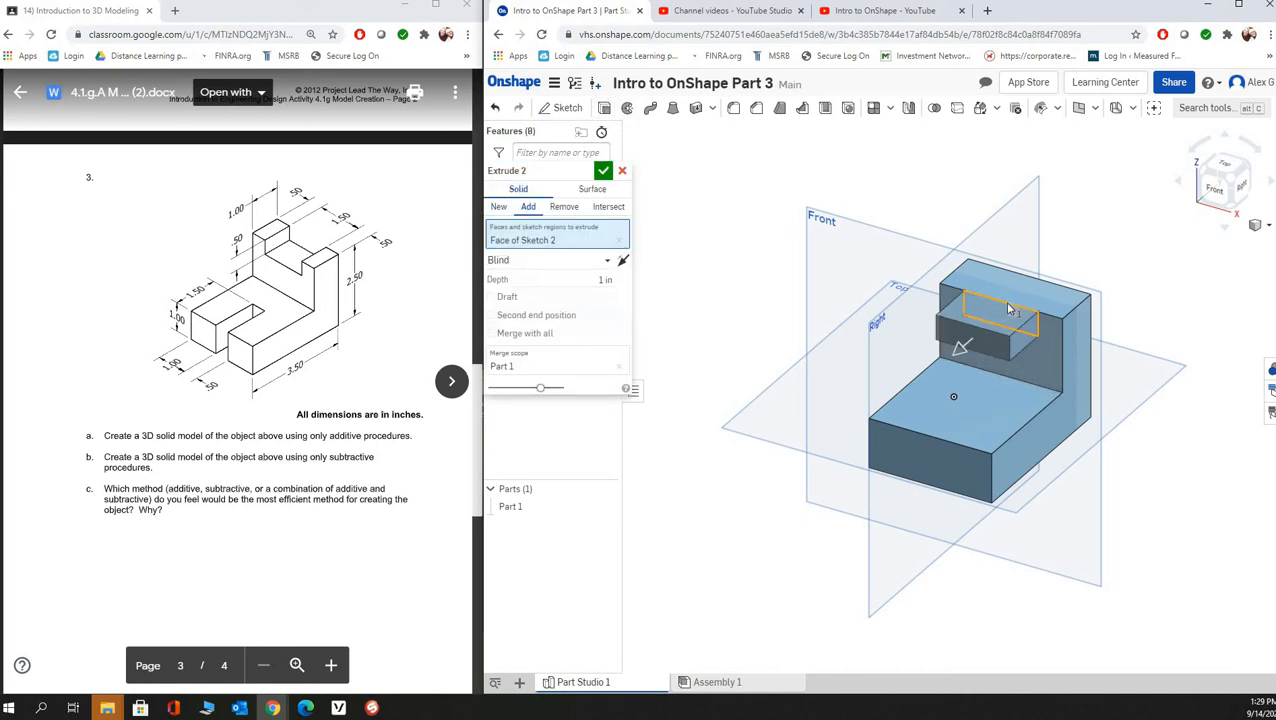
pyautogui.click(570, 206)
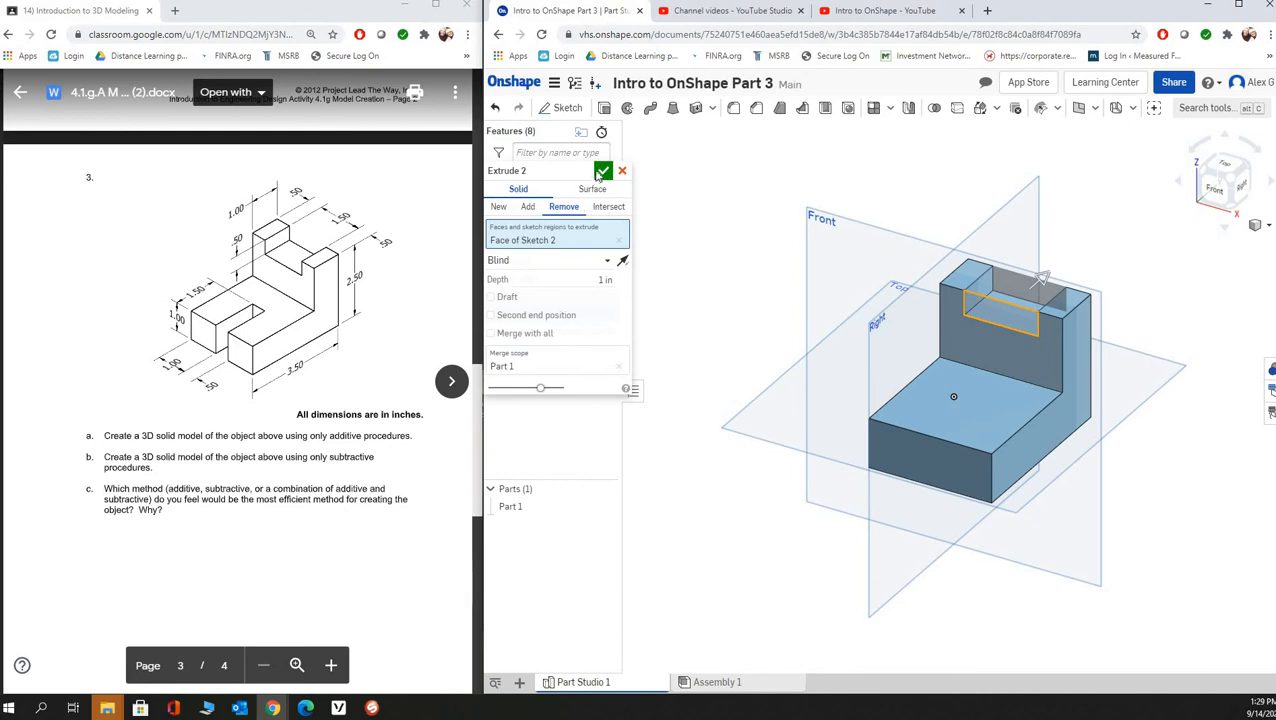
pyautogui.click(605, 172)
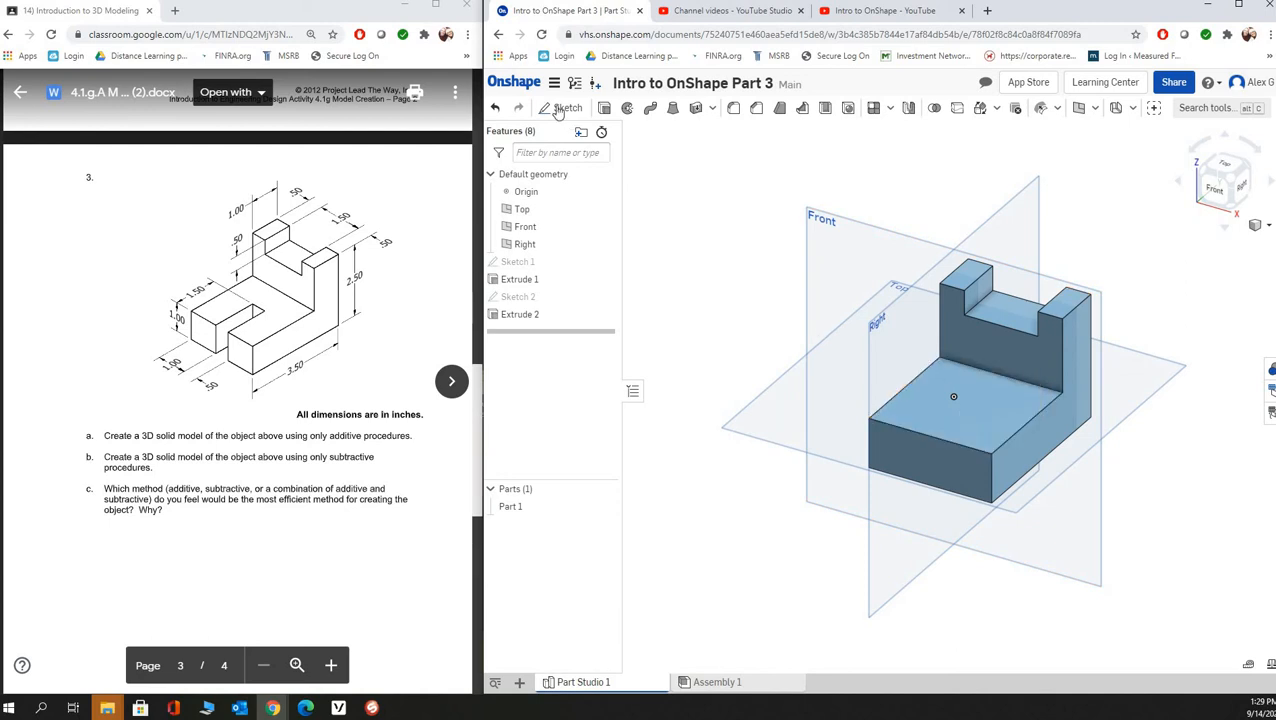
# - On the horizontal leg's upper face, sketch a slot rectangle about 0.66 in wide and 1.45 in long starting at the front edge
pyautogui.hotkey('shift', 's')
pyautogui.click(946, 432)
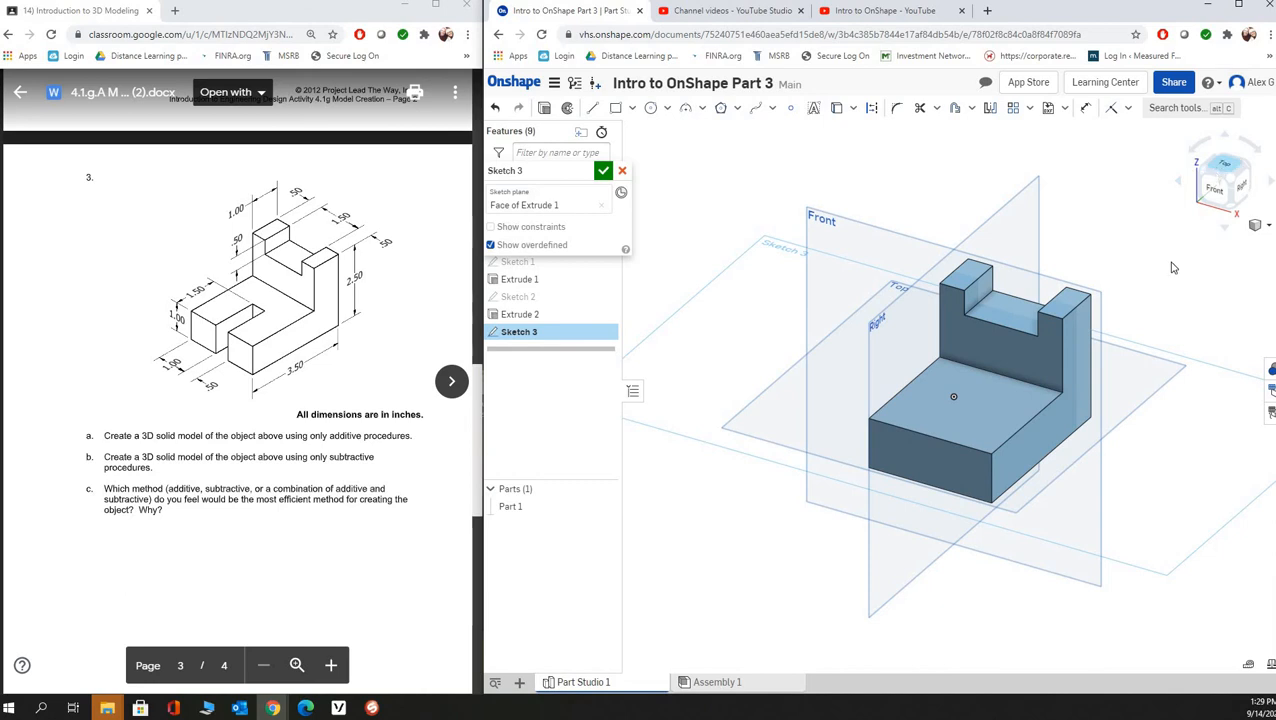
pyautogui.press('n')
pyautogui.scroll(2, 1058, 623)
pyautogui.scroll(-4, 1058, 623)
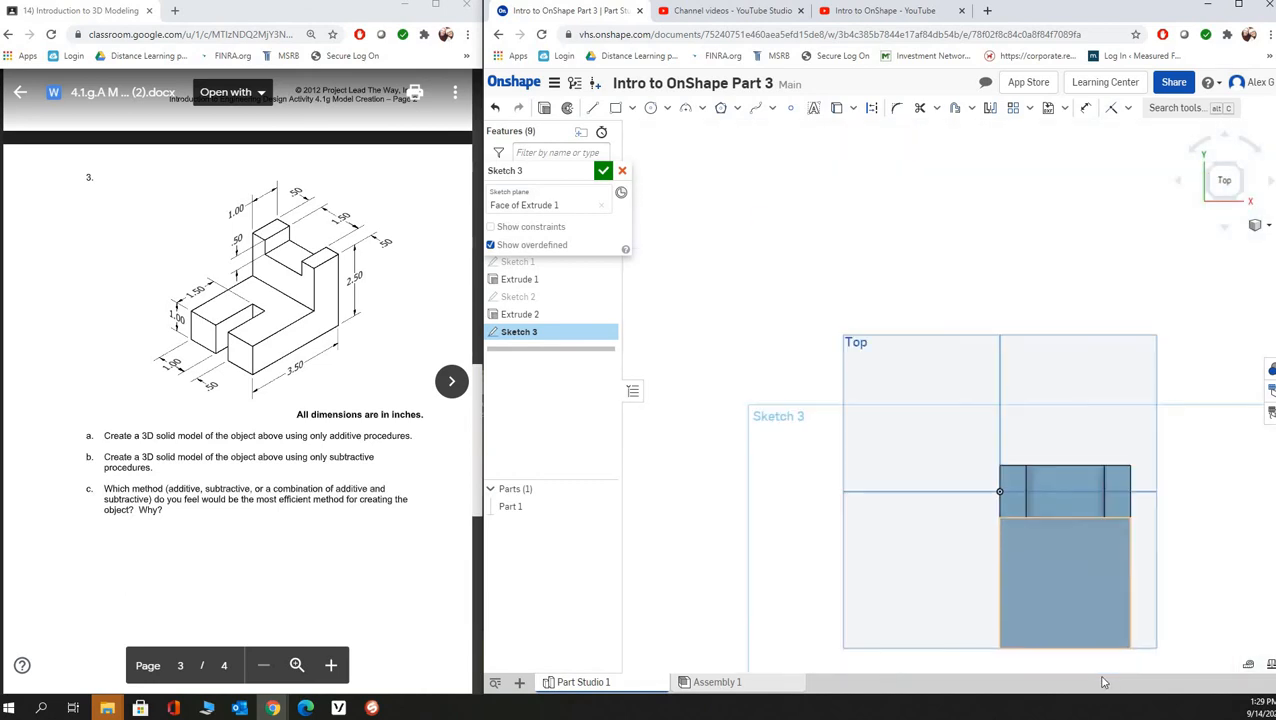
pyautogui.scroll(3, 1102, 646)
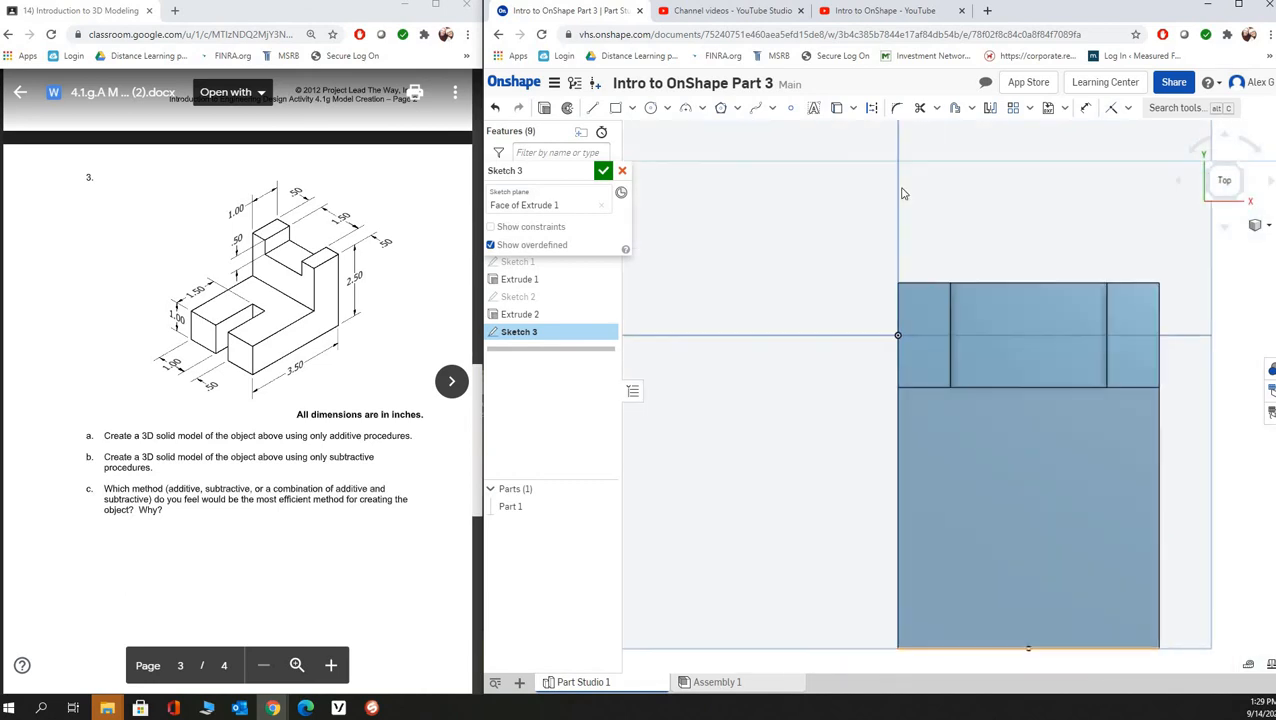
pyautogui.click(615, 109)
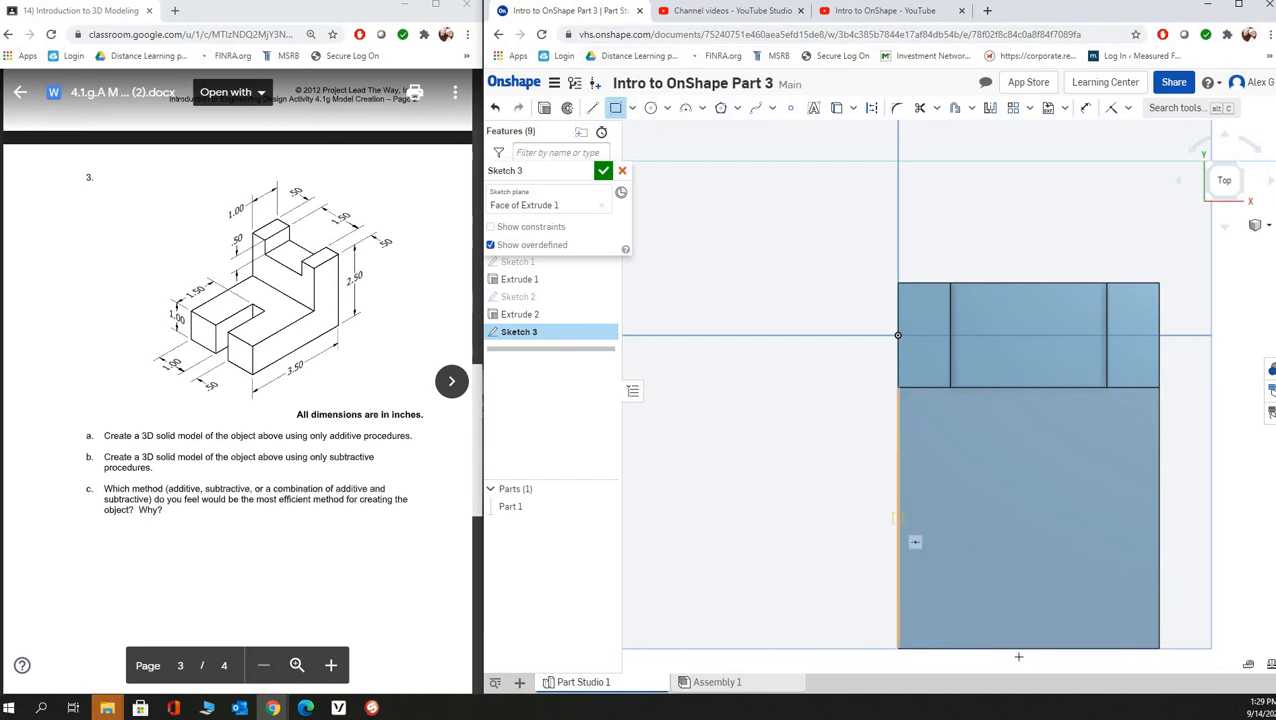
pyautogui.click(992, 483)
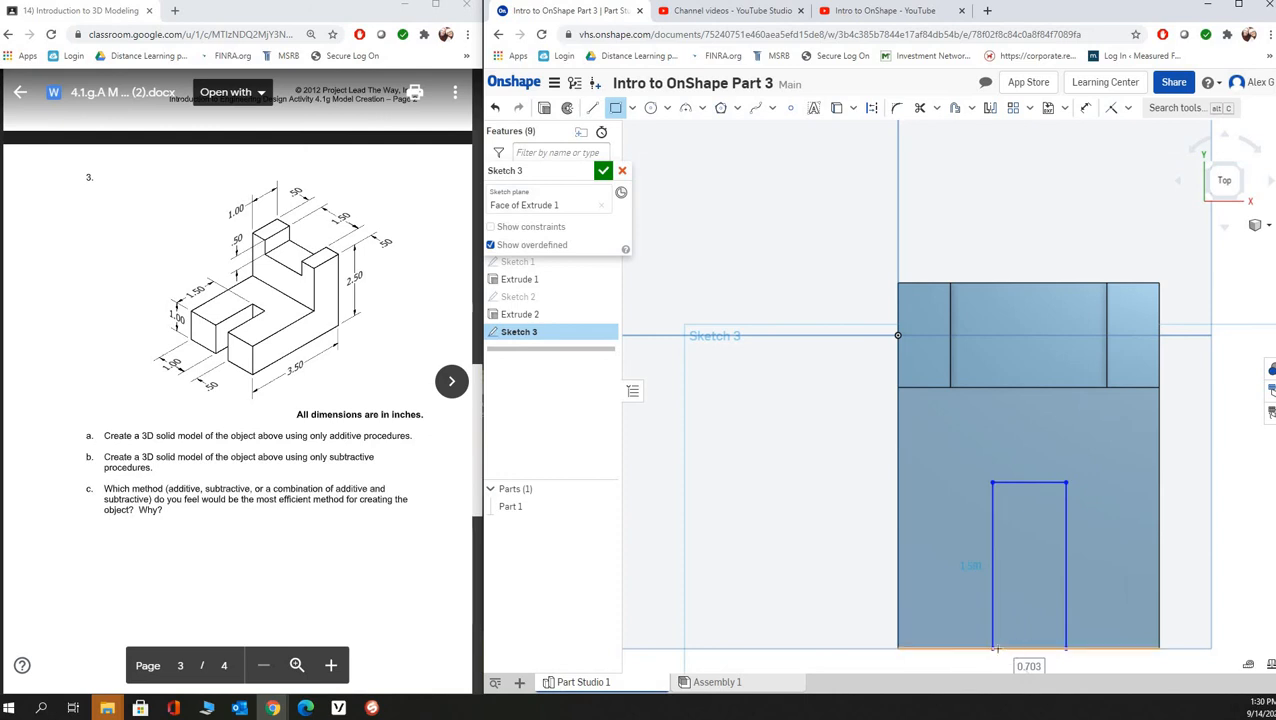
pyautogui.press('Escape')
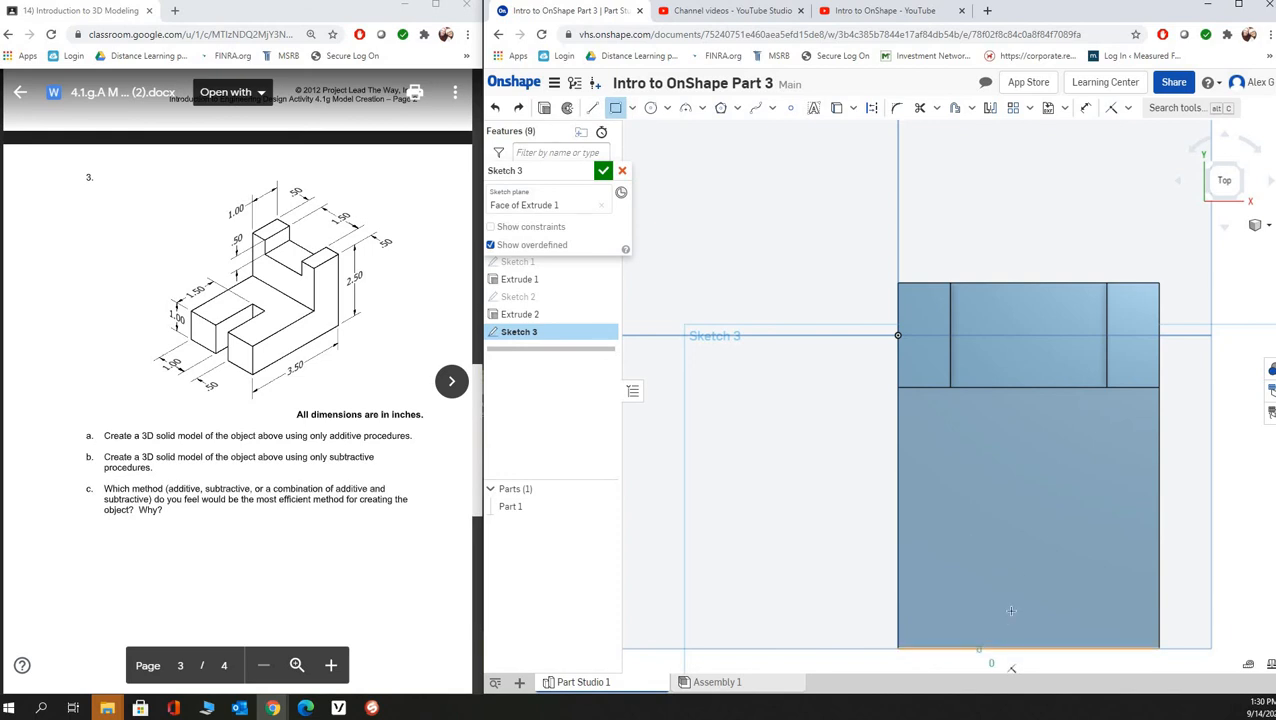
pyautogui.click(991, 648)
pyautogui.click(1061, 497)
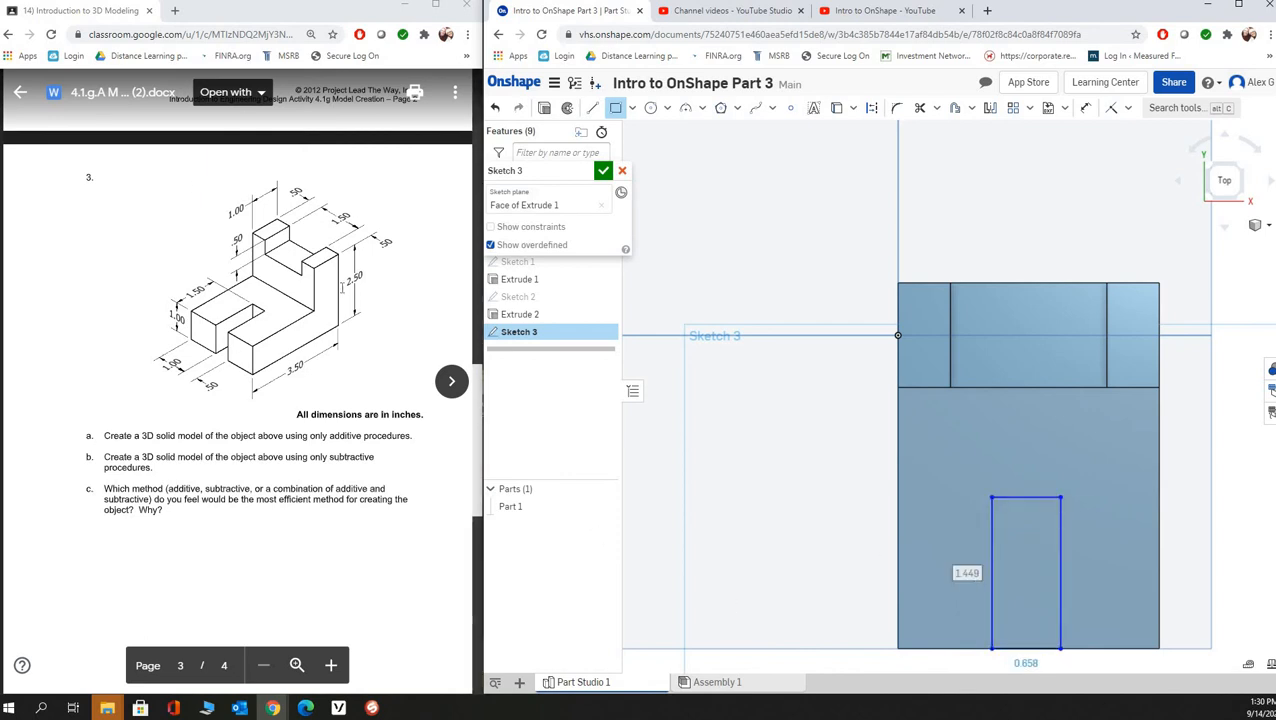
# - Dimension the slot rectangle's length from the front edge to 1.5 in
pyautogui.click(1085, 107)
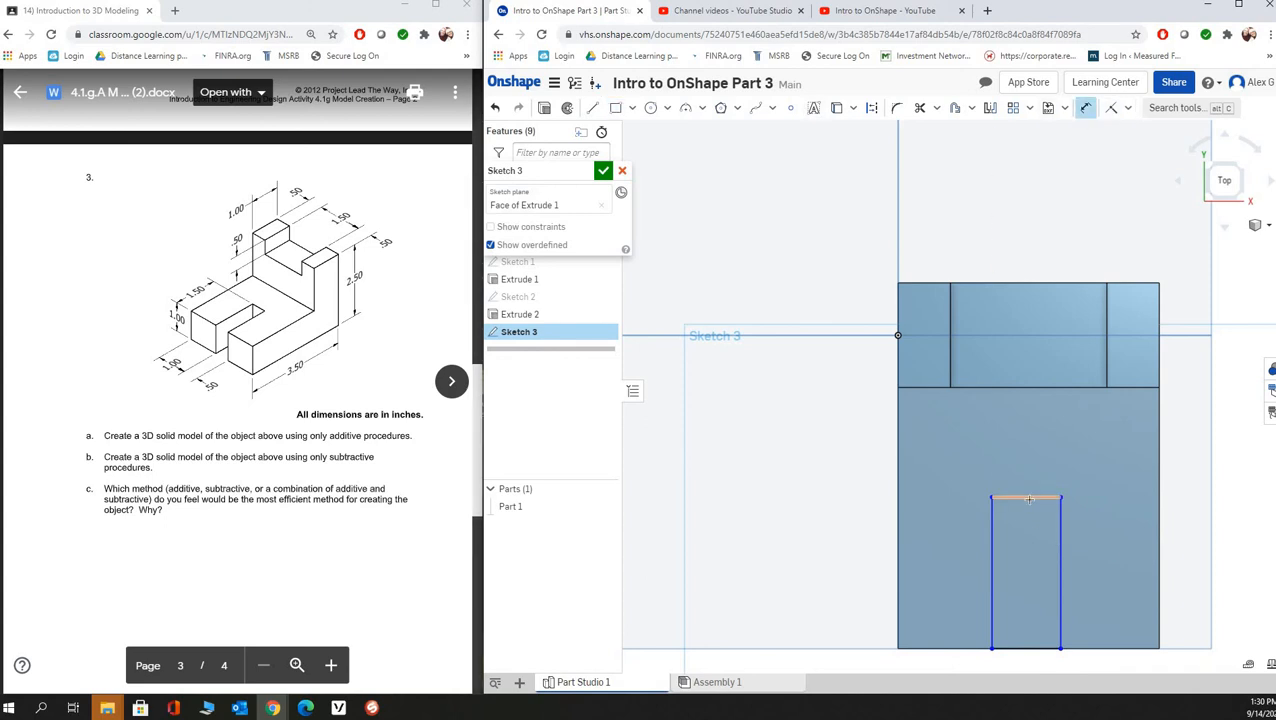
pyautogui.click(1030, 545)
pyautogui.click(1025, 647)
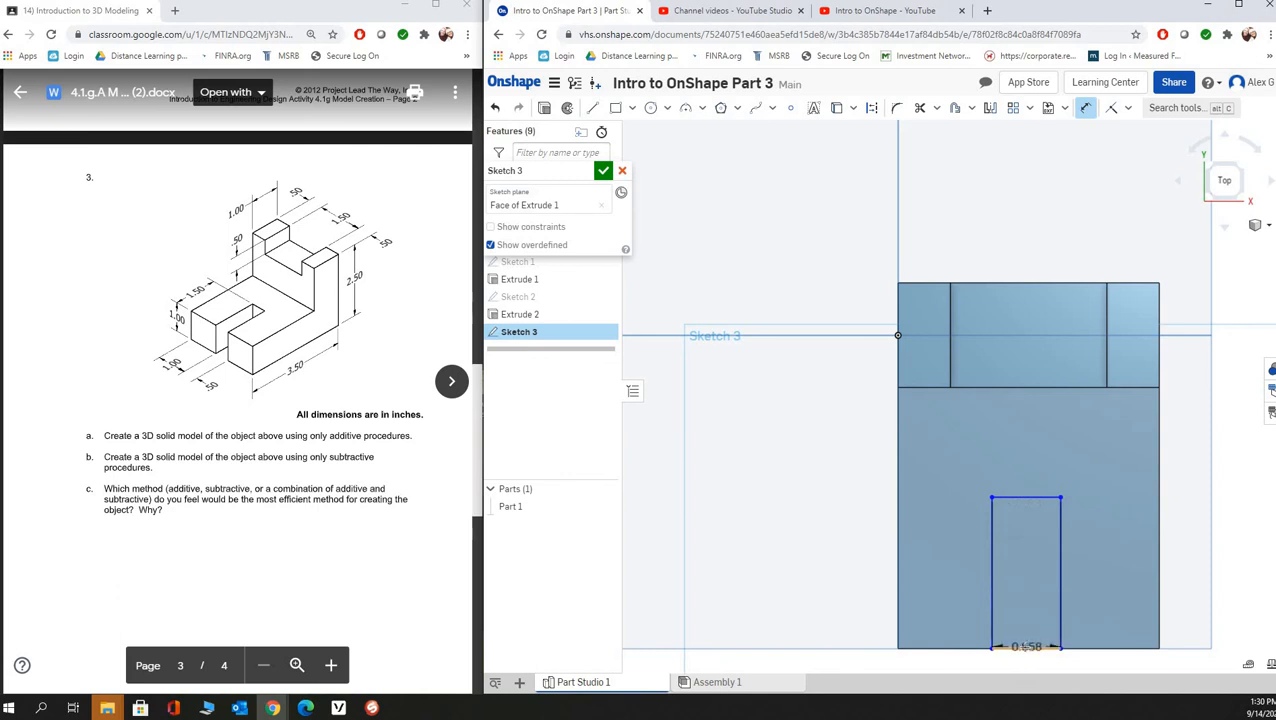
pyautogui.click(767, 584)
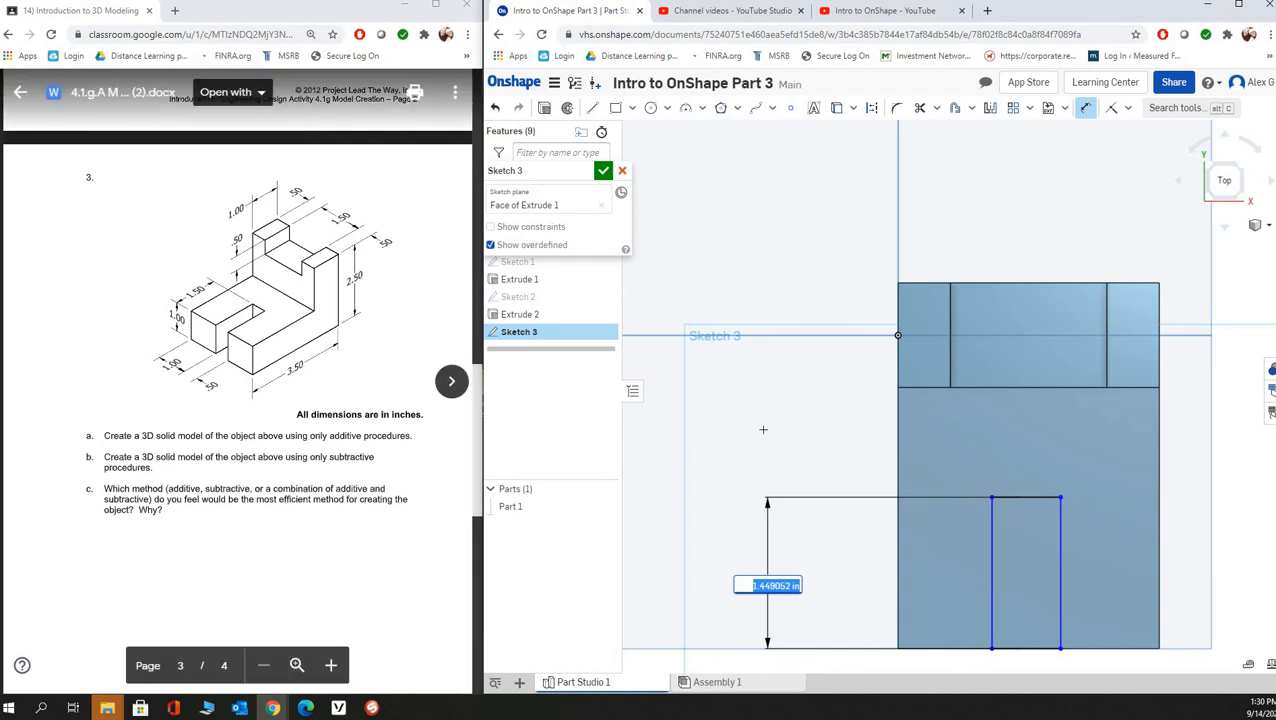
pyautogui.write('1.5')
pyautogui.press('Return')
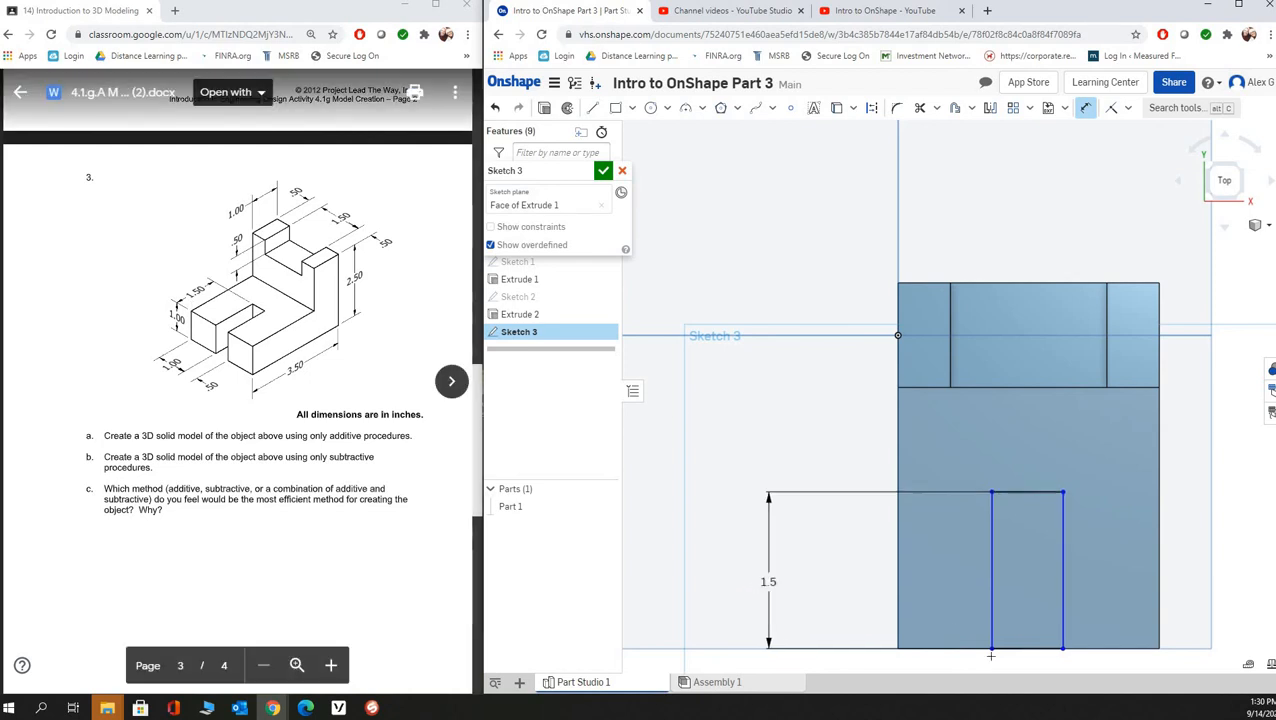
# - Dimension the slot rectangle's width to 0.5 in
pyautogui.click(989, 588)
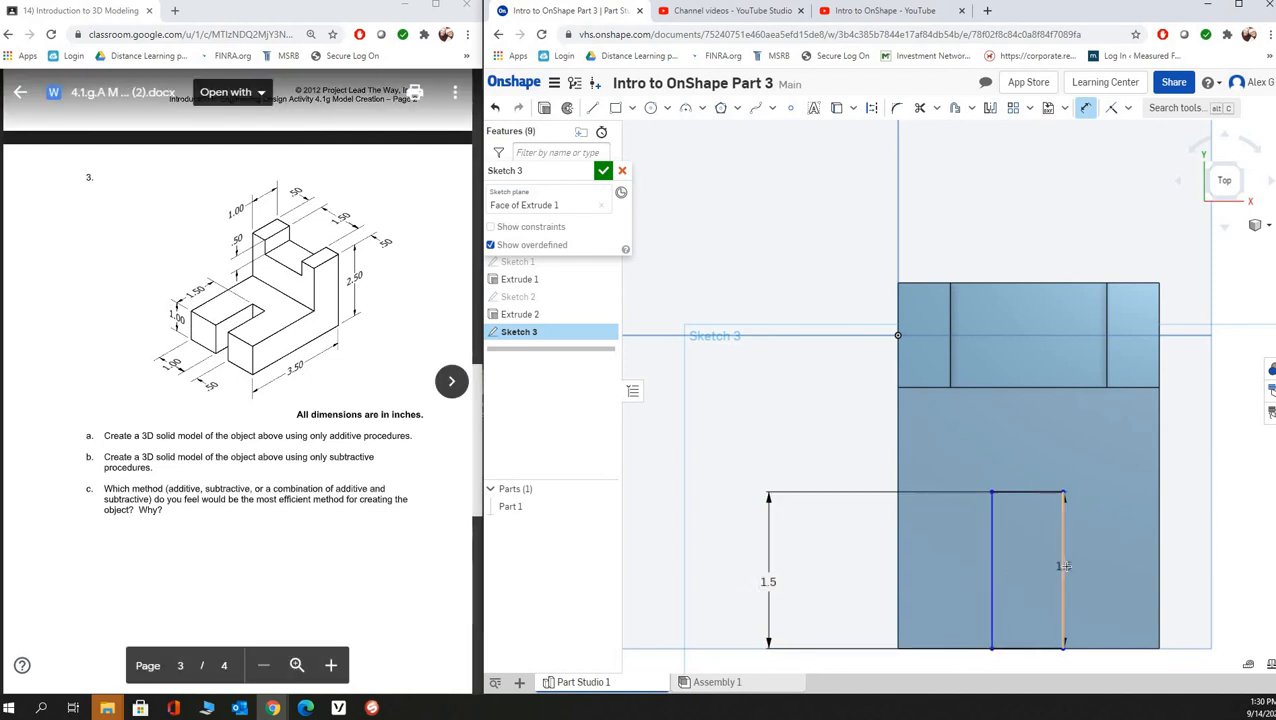
pyautogui.click(1063, 560)
pyautogui.click(1065, 421)
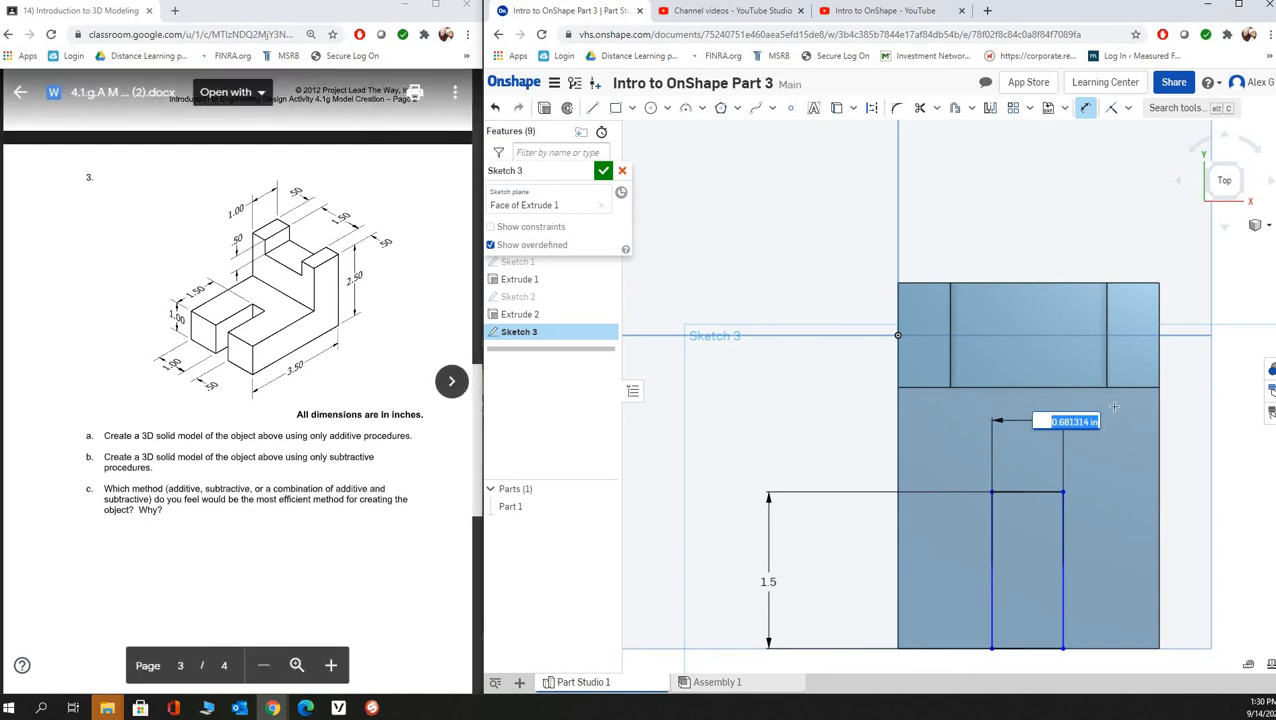
pyautogui.write('0.5')
pyautogui.press('Return')
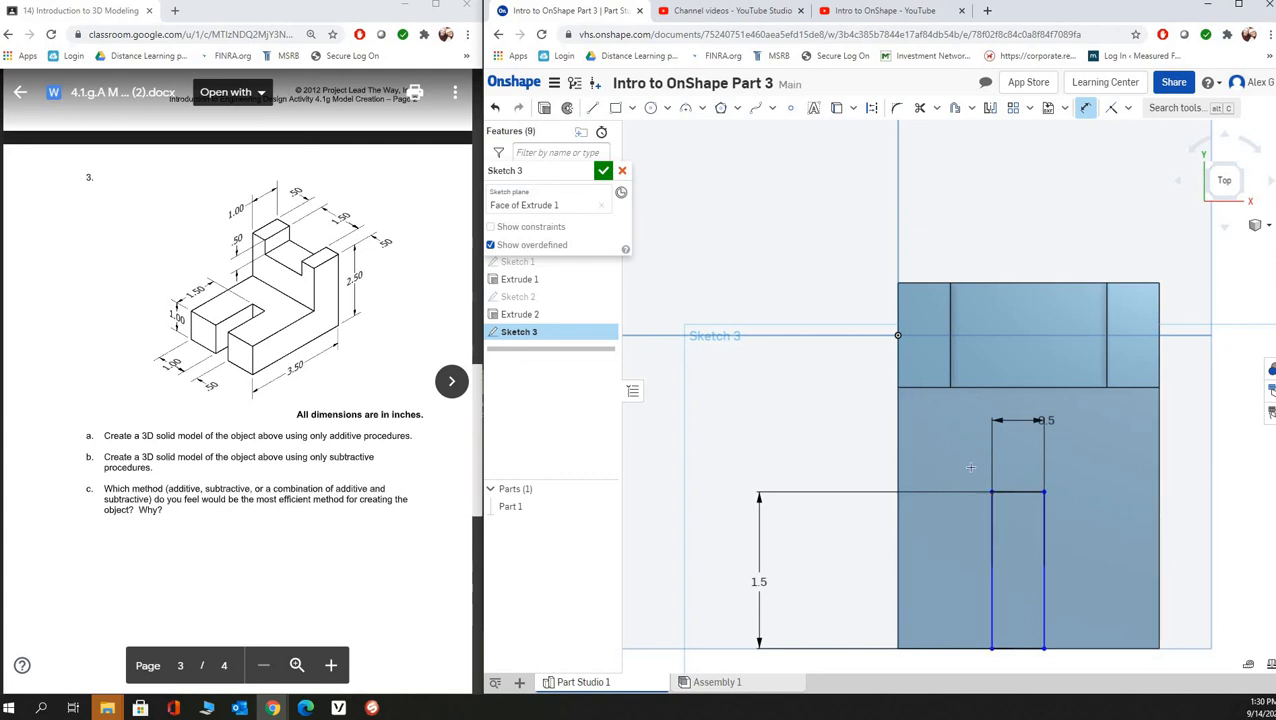
# - Dimension the slot rectangle's near long side to 1 in from the part's left edge and finish the sketch
pyautogui.click(990, 560)
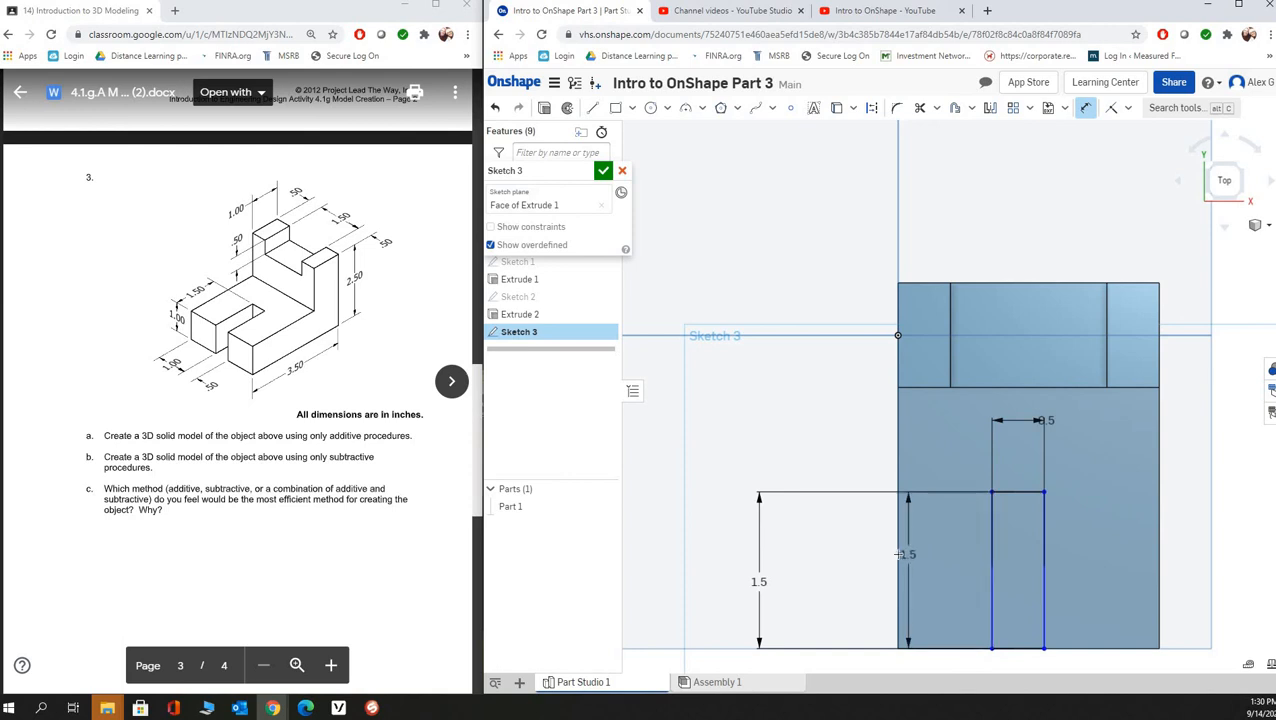
pyautogui.click(897, 553)
pyautogui.click(936, 470)
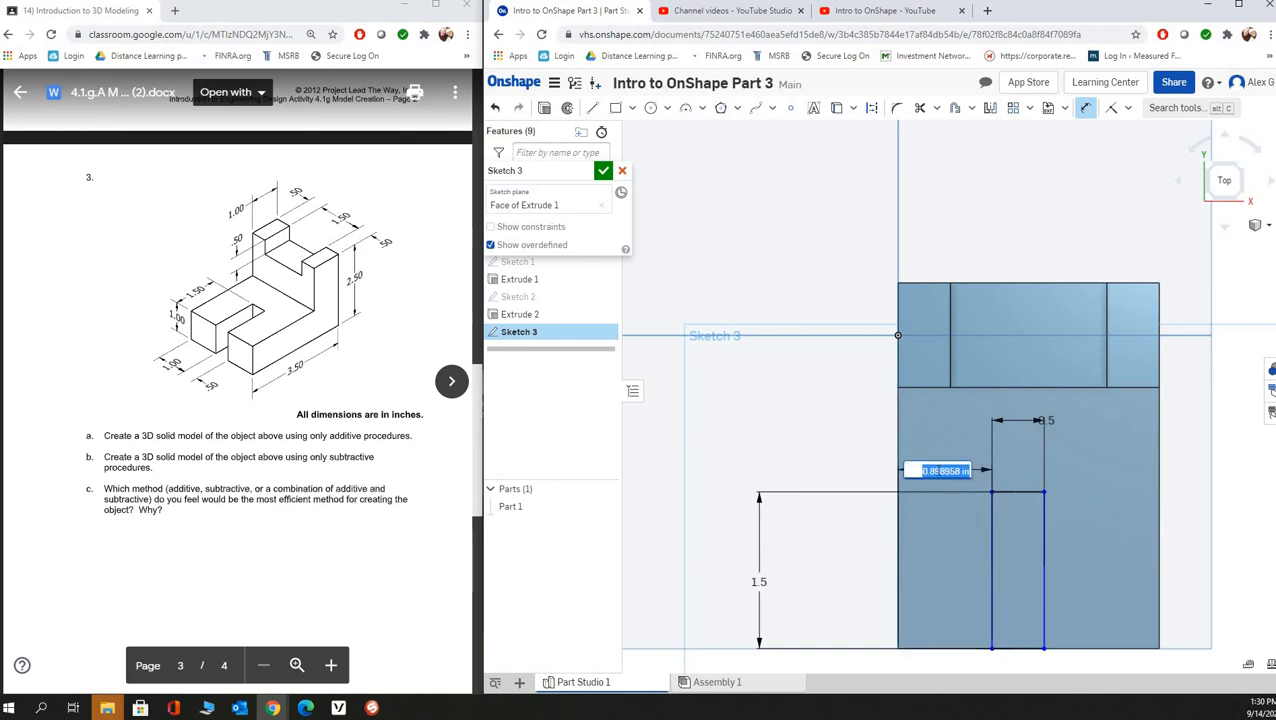
pyautogui.write('1')
pyautogui.press('Return')
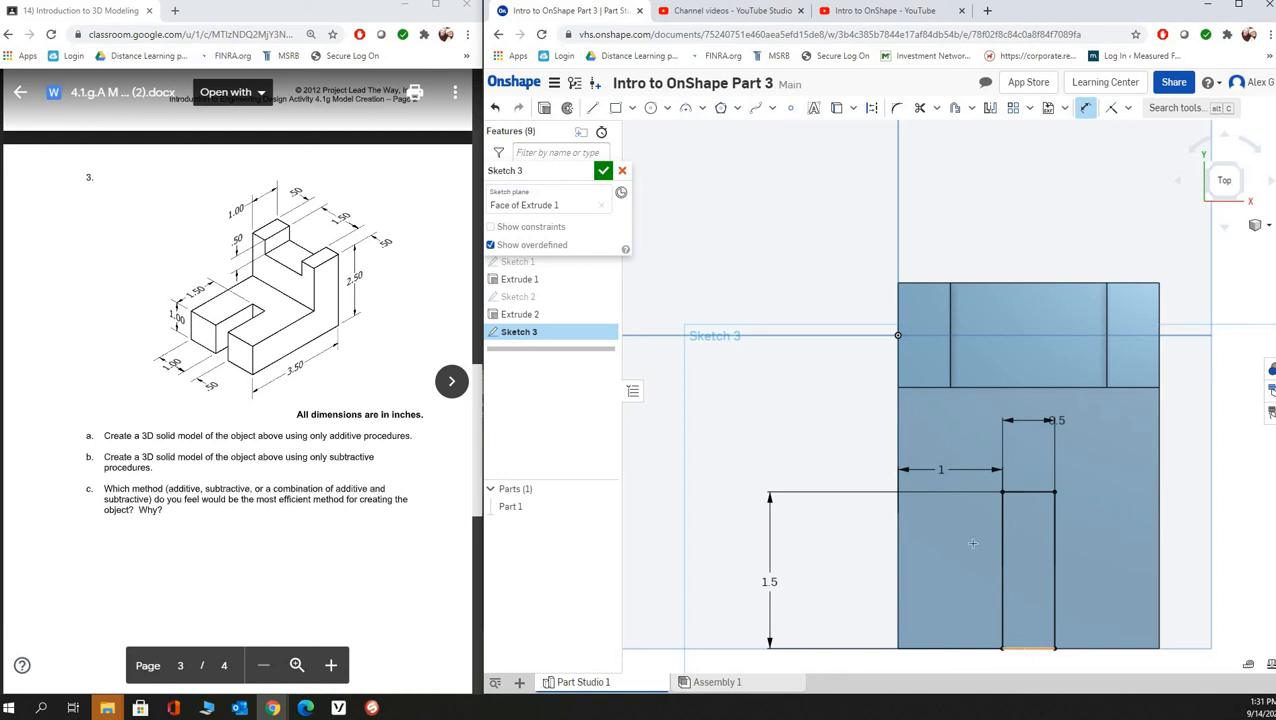
pyautogui.click(603, 172)
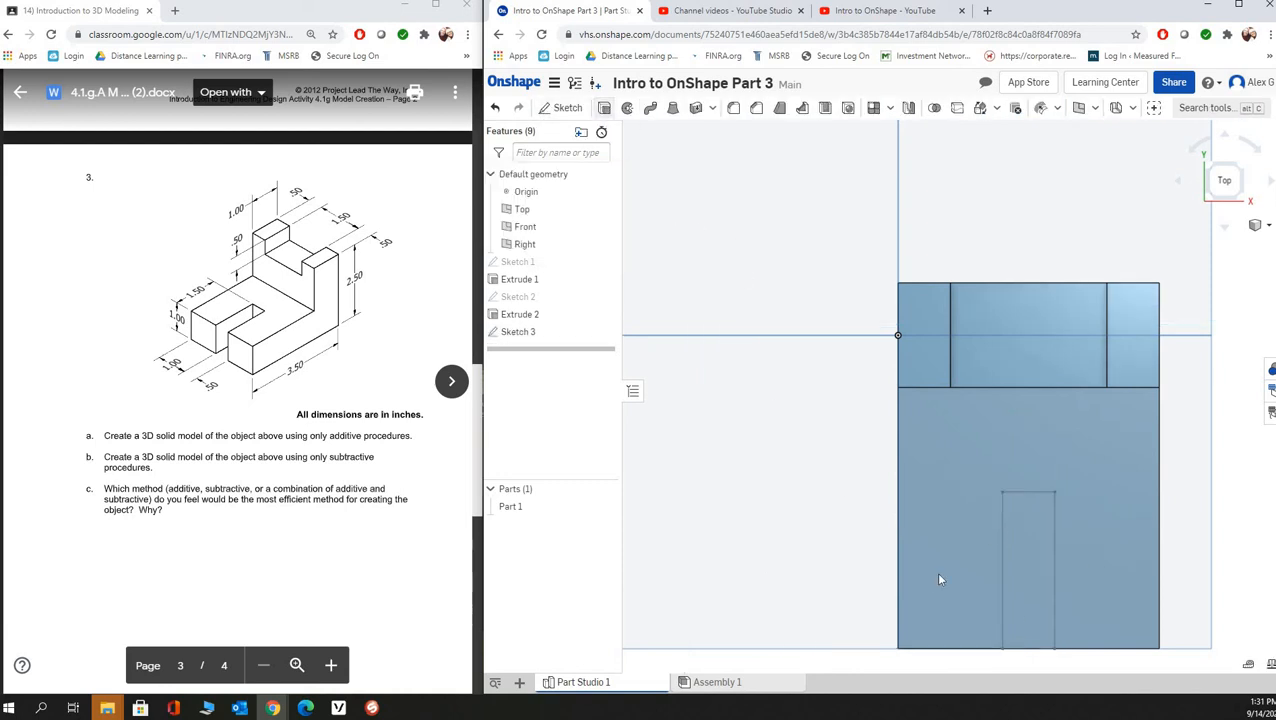
# - Cut the slot rectangle down through the horizontal leg with a 1 in deep blind Remove extrude
pyautogui.hotkey('shift', 'e')
pyautogui.click(1015, 568)
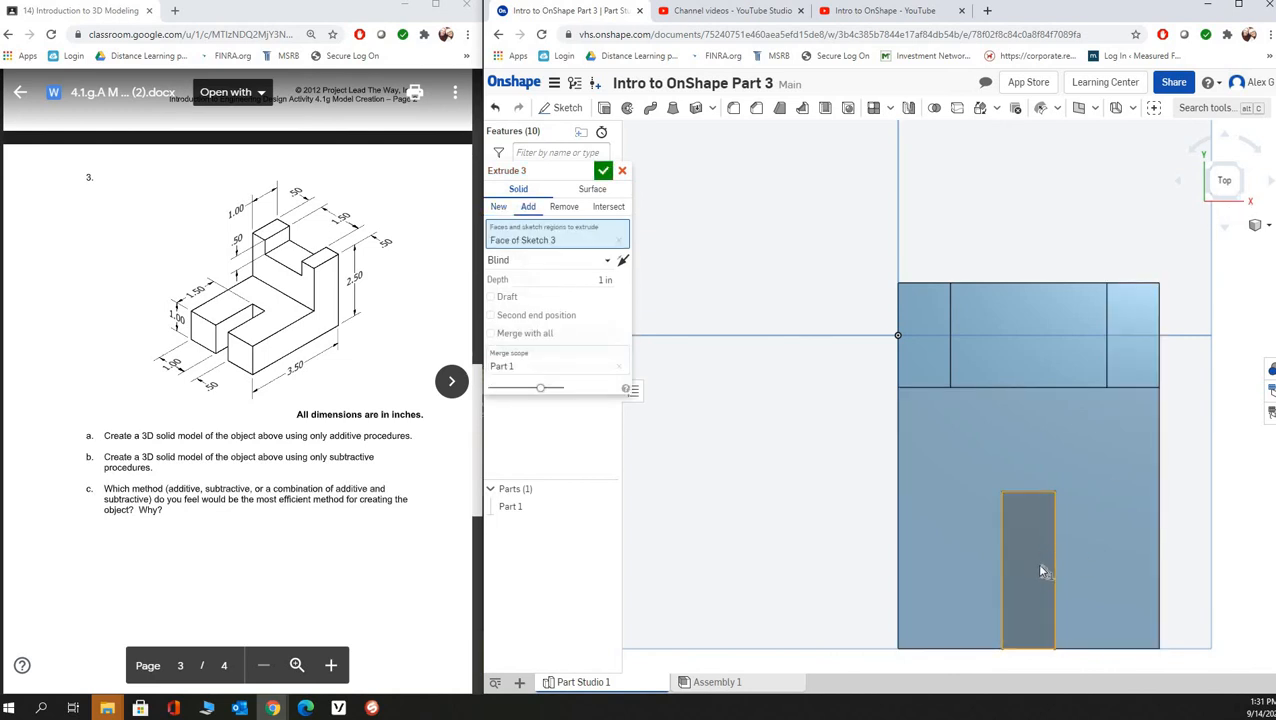
pyautogui.click(1245, 204)
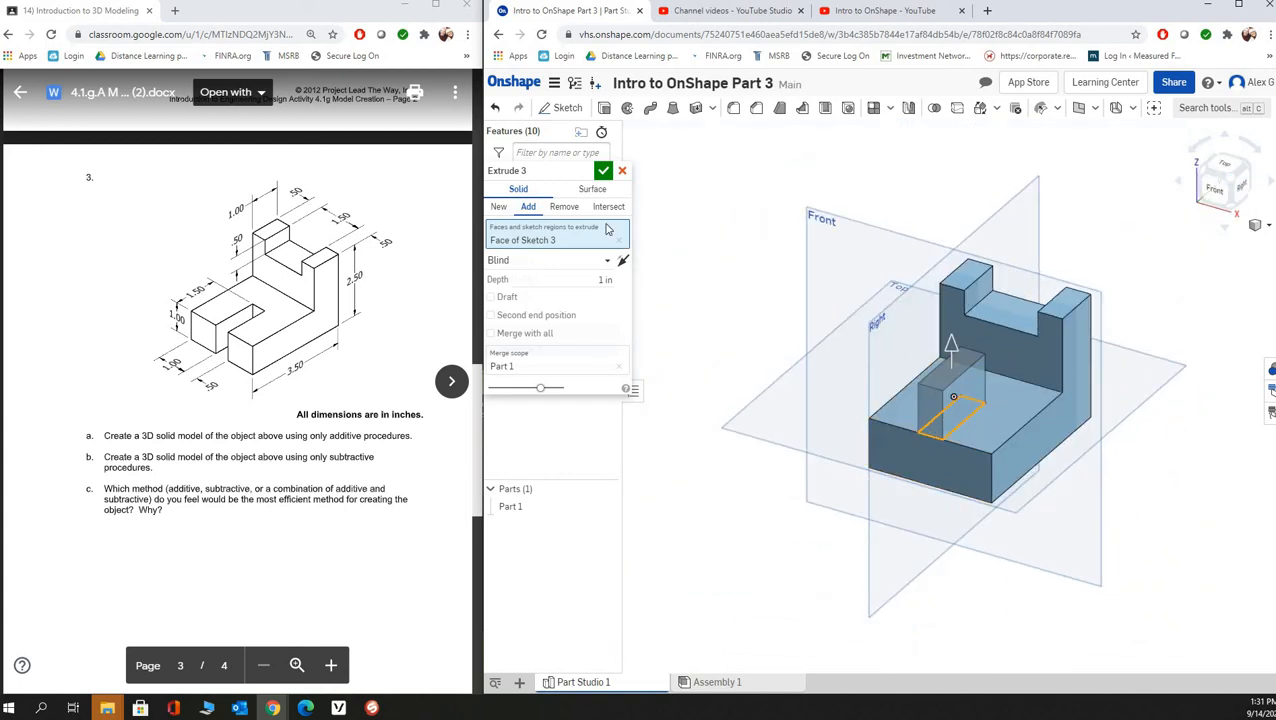
pyautogui.click(567, 208)
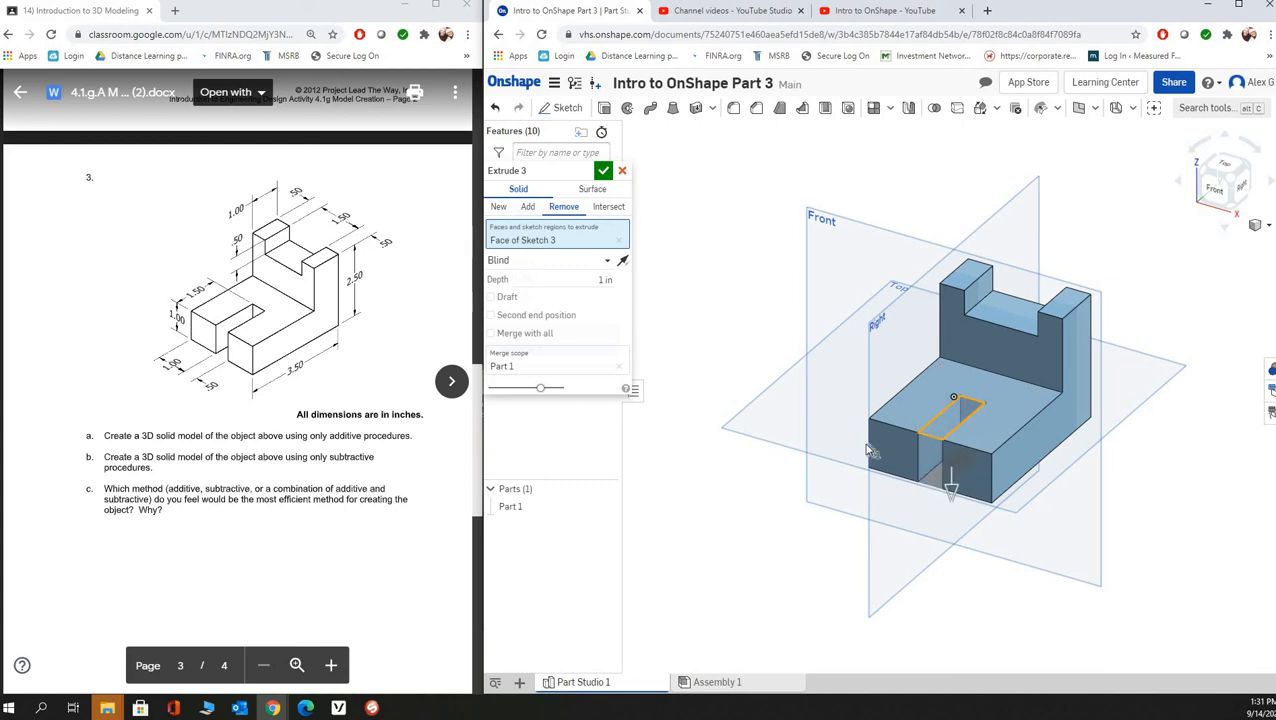
pyautogui.click(604, 171)
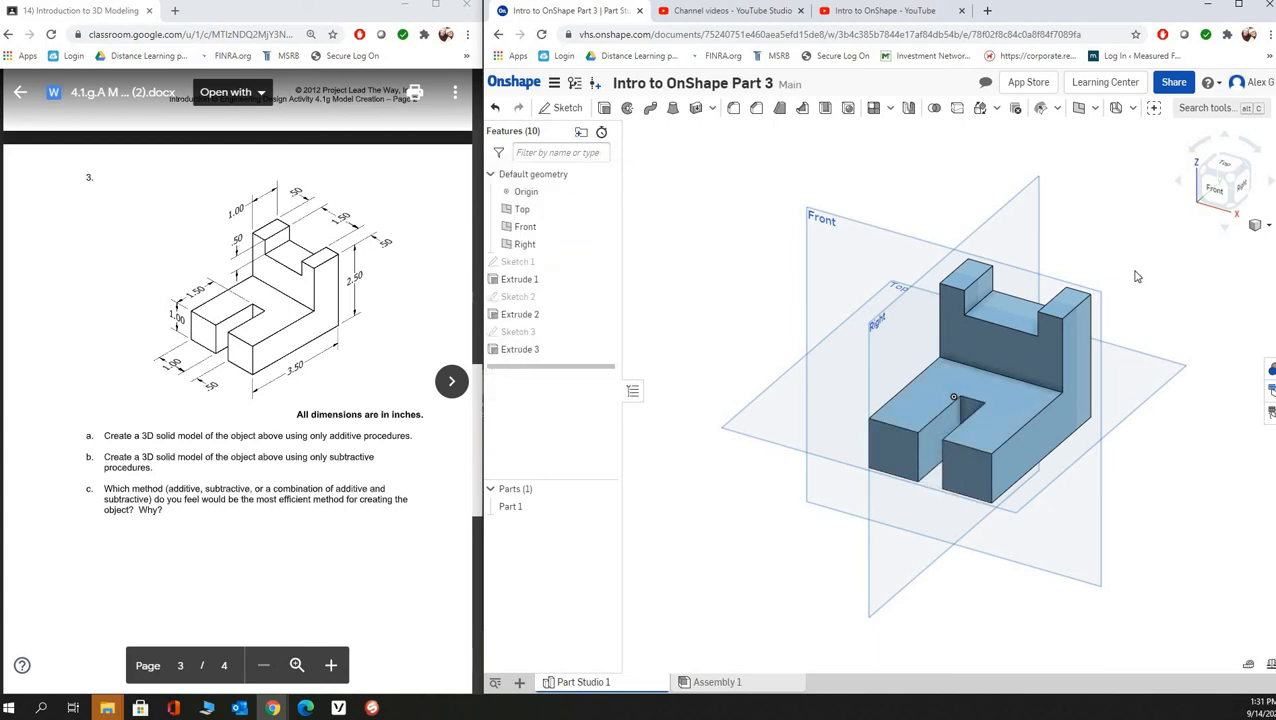